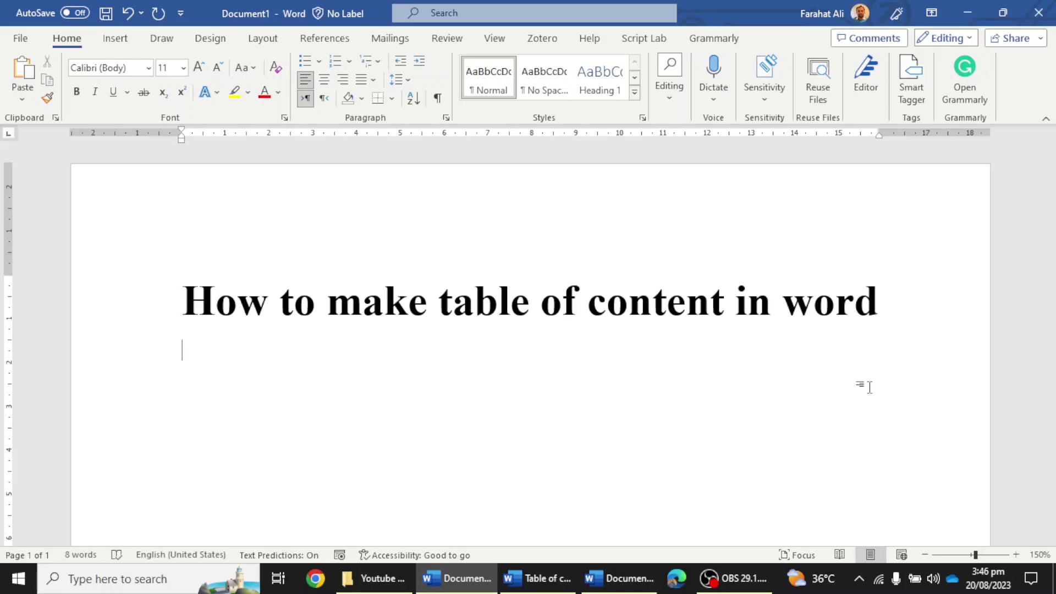
Bring the Document2 thesis, which starts with INTRODUCTION, to the front
{"action": "left_click", "coordinate": [619, 578]}
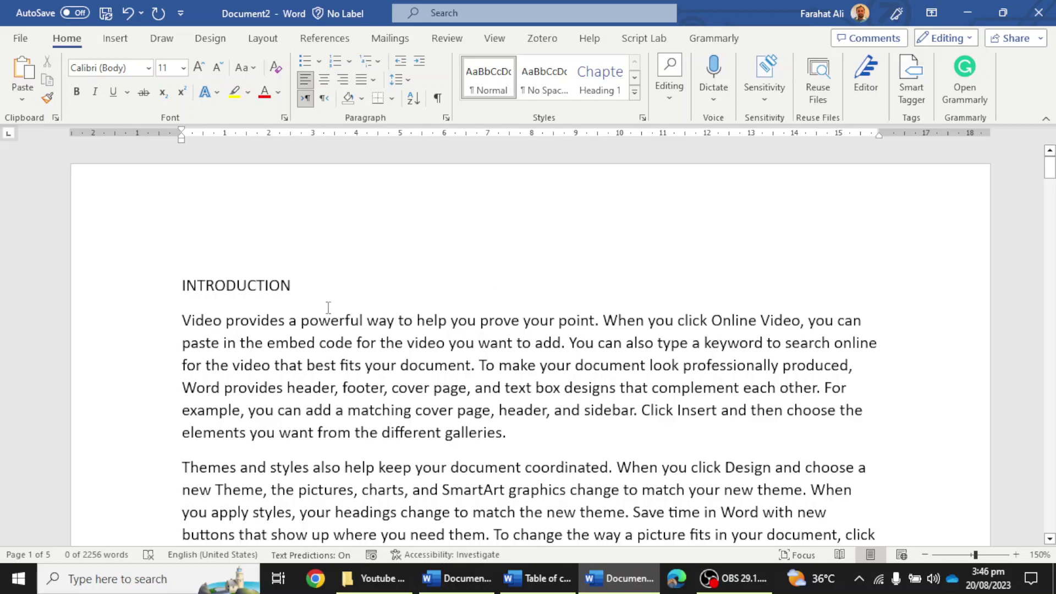
{"action": "scroll", "coordinate": [329, 307], "scroll_direction": "down", "scroll_amount": 15}
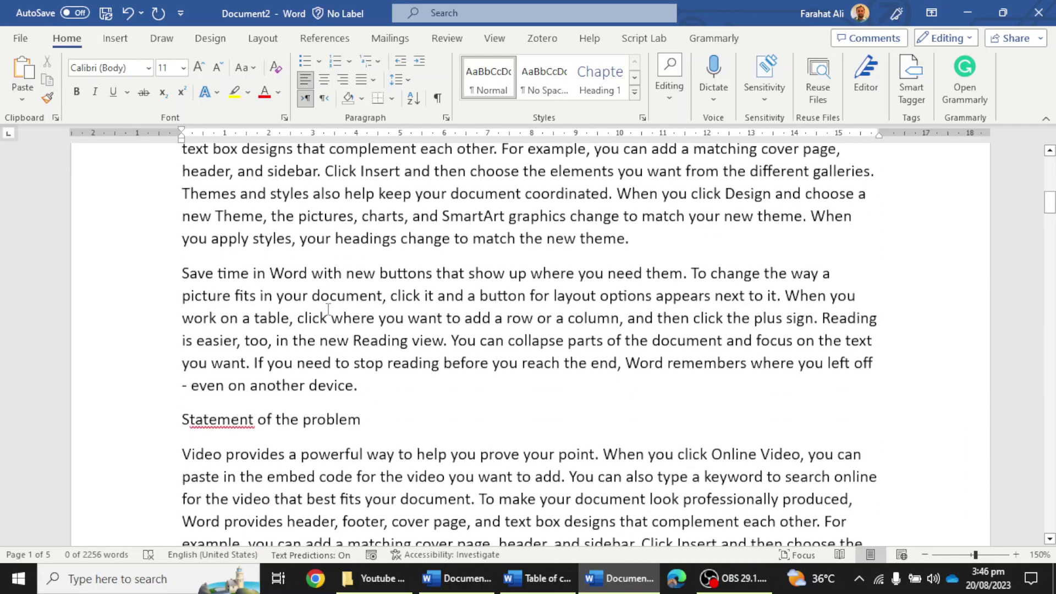
{"action": "scroll", "coordinate": [387, 318], "scroll_direction": "down", "scroll_amount": 10}
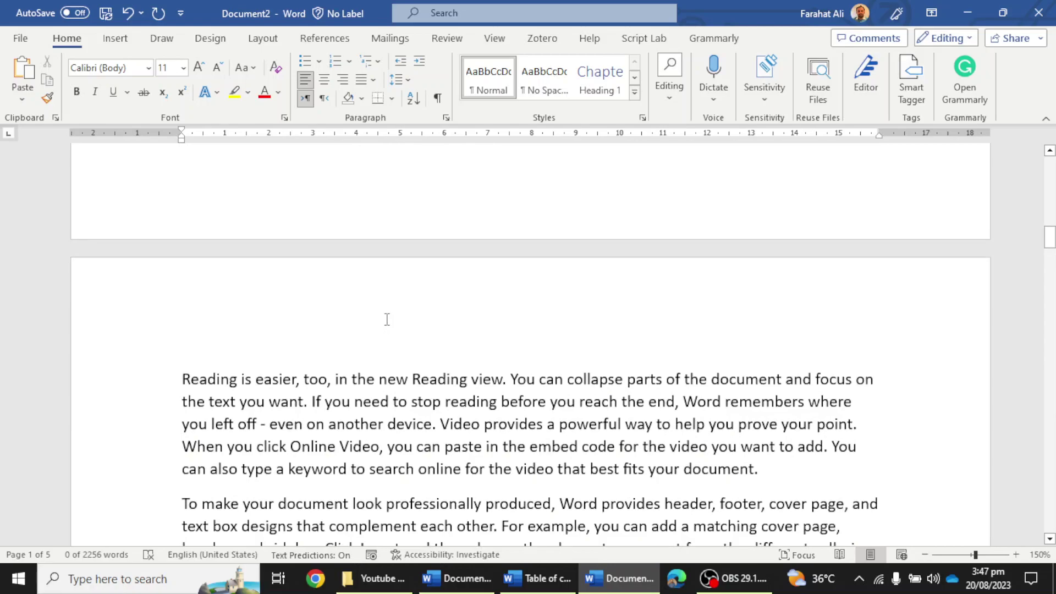
{"action": "scroll", "coordinate": [388, 319], "scroll_direction": "up", "scroll_amount": 20}
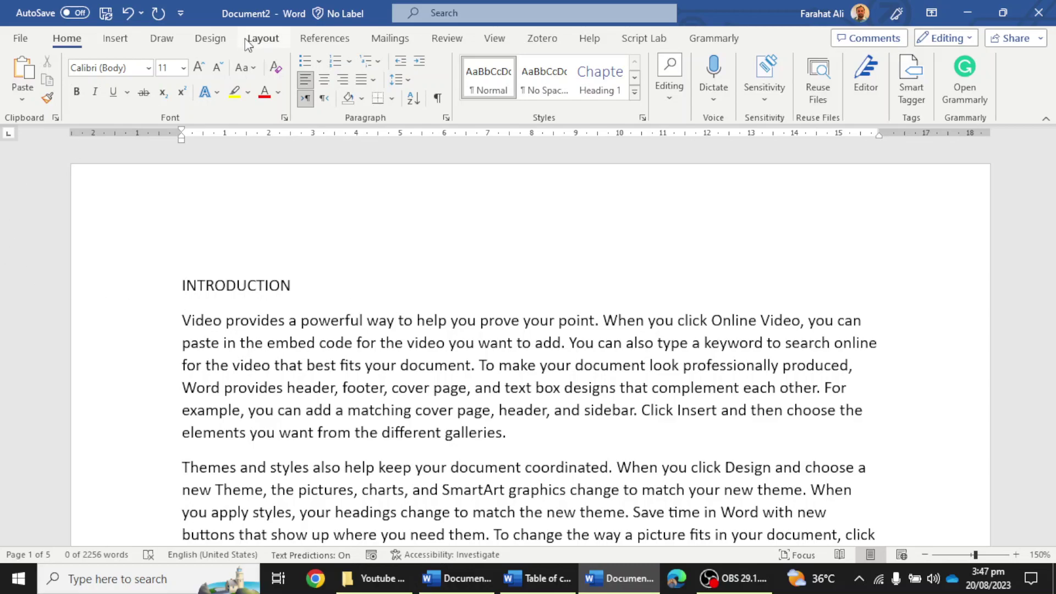
Start a new multilevel list definition with all options shown and level 1 selected
{"action": "left_click", "coordinate": [378, 68]}
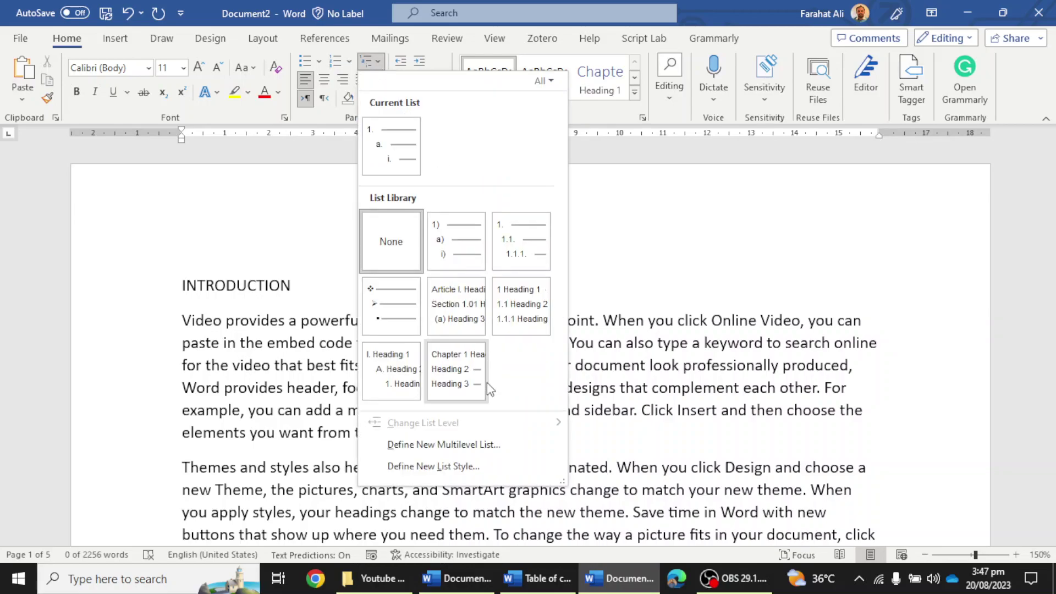
{"action": "left_click", "coordinate": [507, 444]}
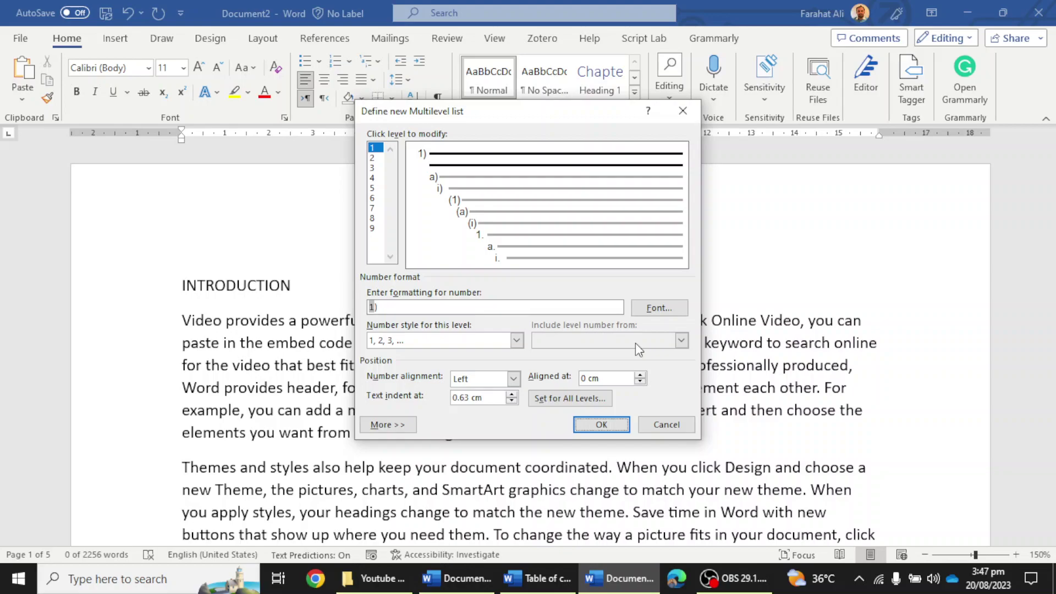
{"action": "left_click", "coordinate": [385, 425]}
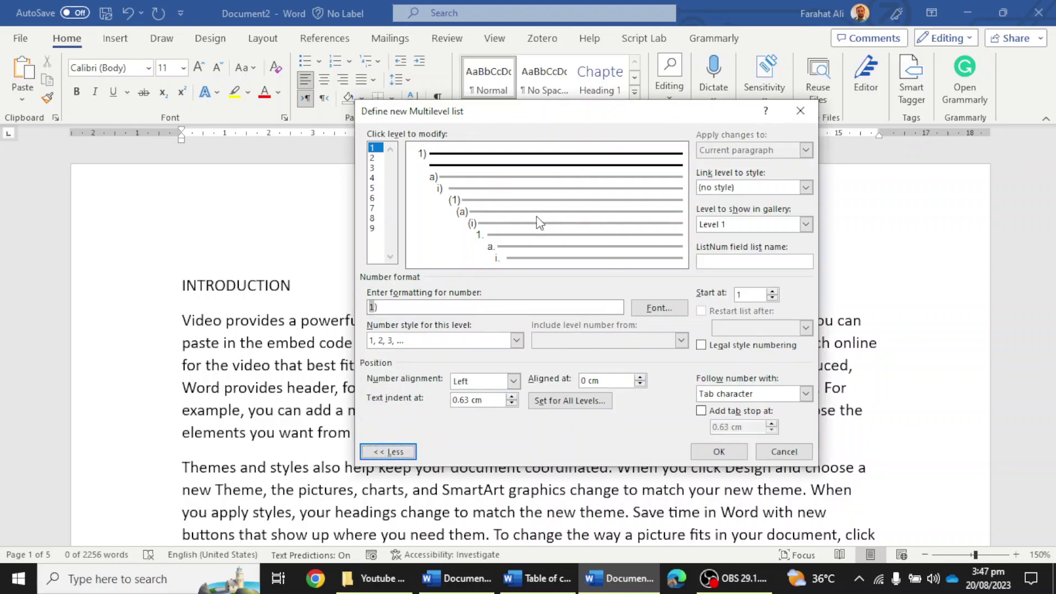
{"action": "left_click", "coordinate": [374, 148]}
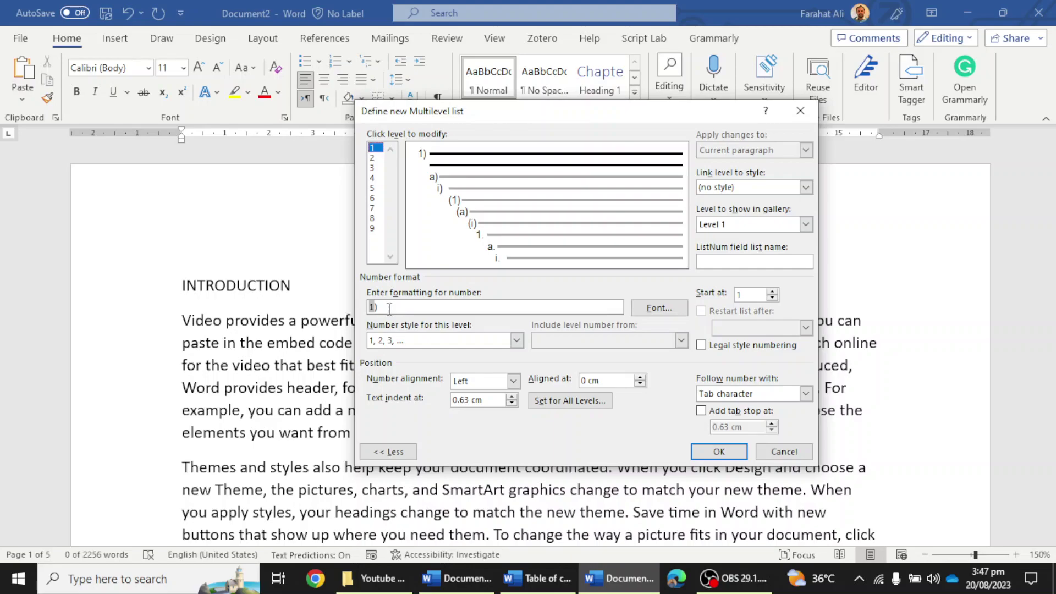
Link list level 1 to Heading 1 and replace its number format with 'Chapter '
{"action": "left_click_drag", "start_coordinate": [389, 307], "coordinate": [330, 306]}
{"action": "key", "text": "Delete"}
{"action": "left_click", "coordinate": [806, 187]}
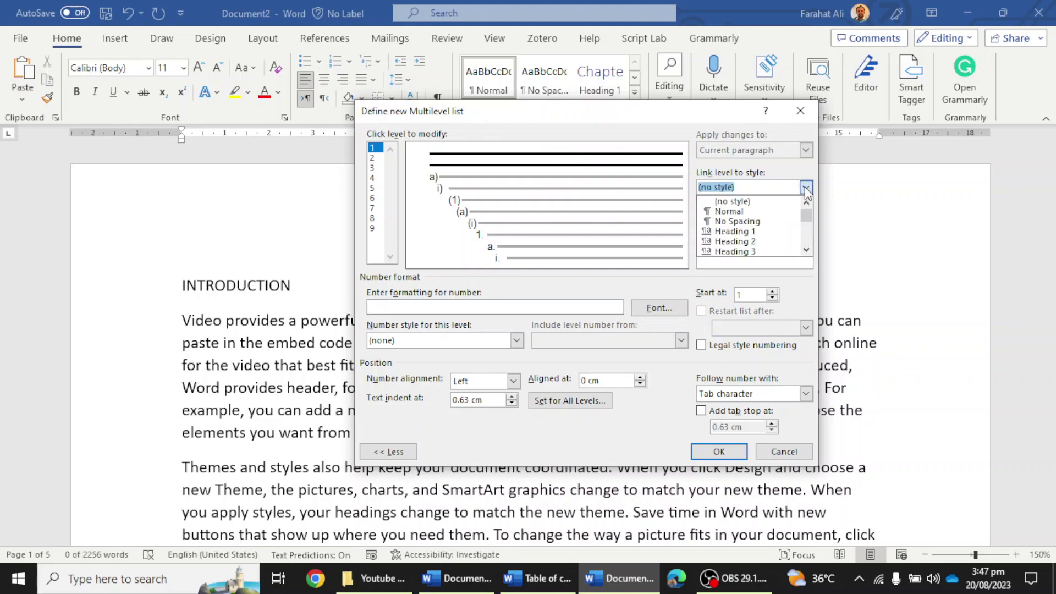
{"action": "left_click", "coordinate": [765, 231]}
{"action": "left_click", "coordinate": [483, 308]}
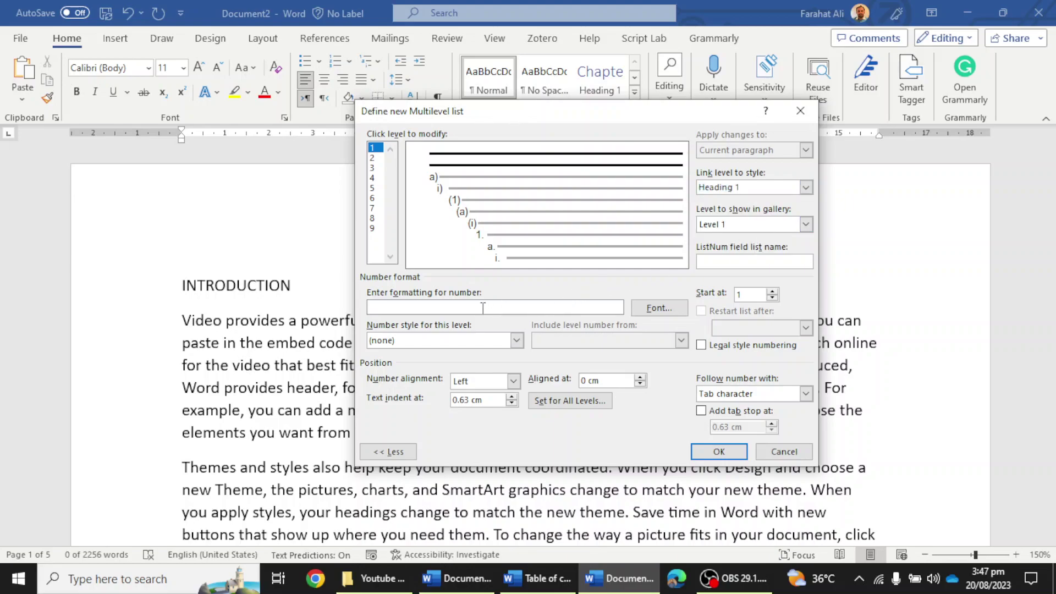
{"action": "type", "text": "Chapter"}
Number level 1 as 1, 2, 3 with text indent 0 and a space after the number
{"action": "left_click", "coordinate": [516, 342]}
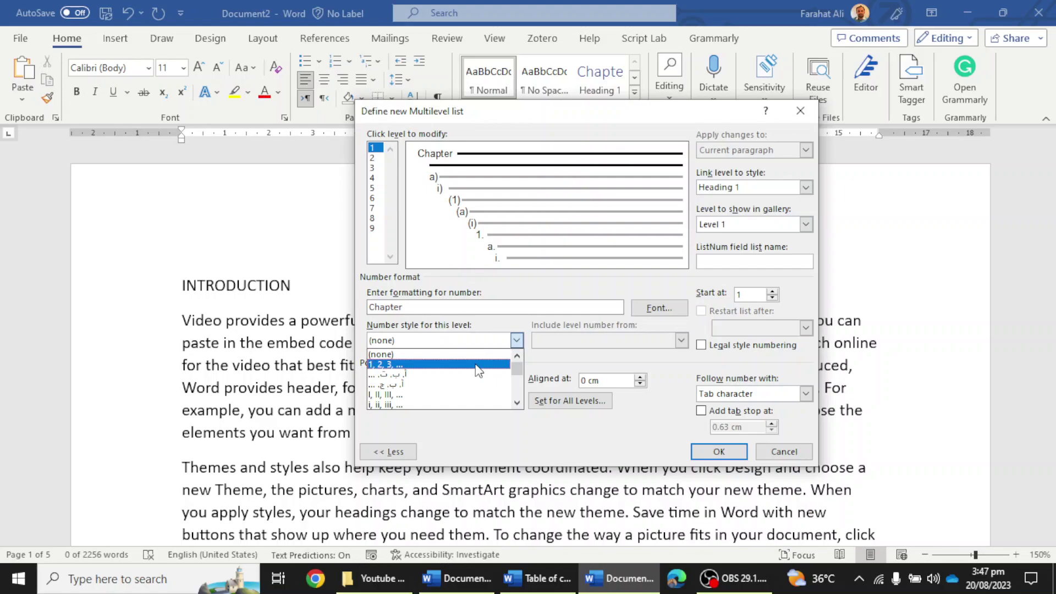
{"action": "scroll", "coordinate": [479, 372], "scroll_direction": "down", "scroll_amount": 2}
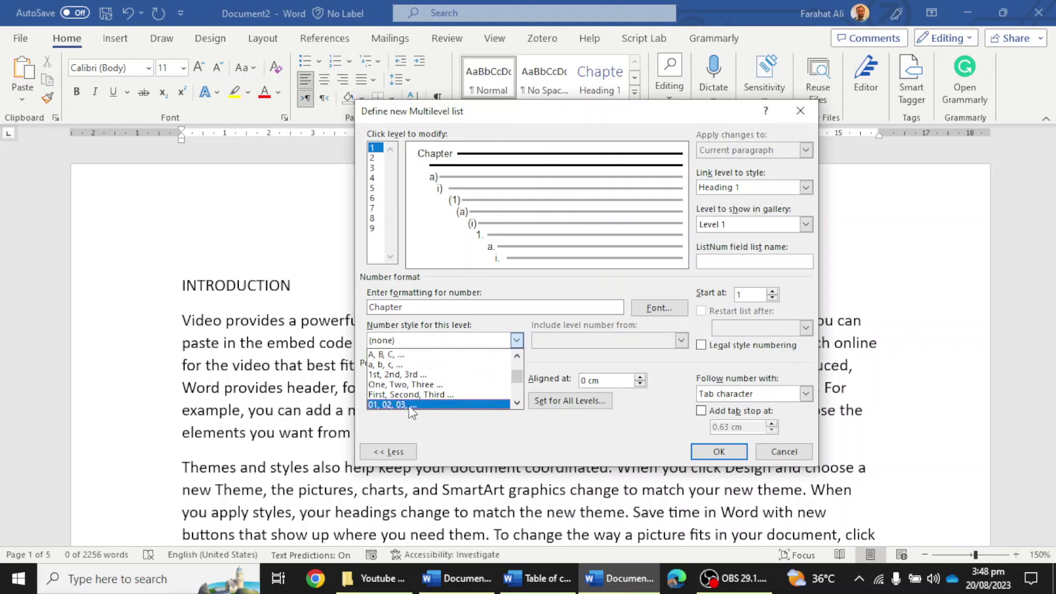
{"action": "scroll", "coordinate": [479, 363], "scroll_direction": "up", "scroll_amount": 2}
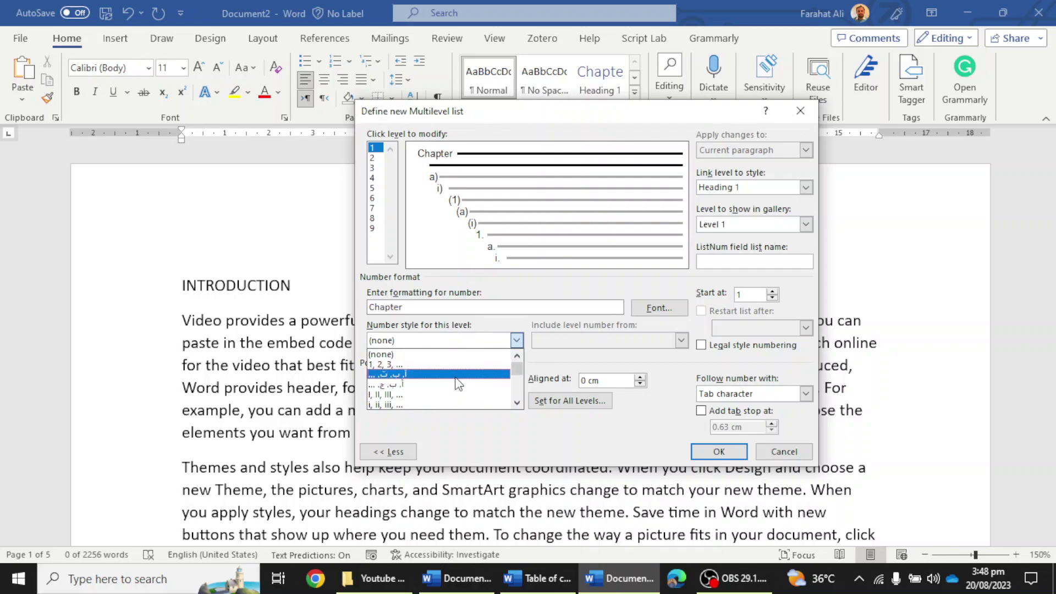
{"action": "left_click", "coordinate": [444, 366]}
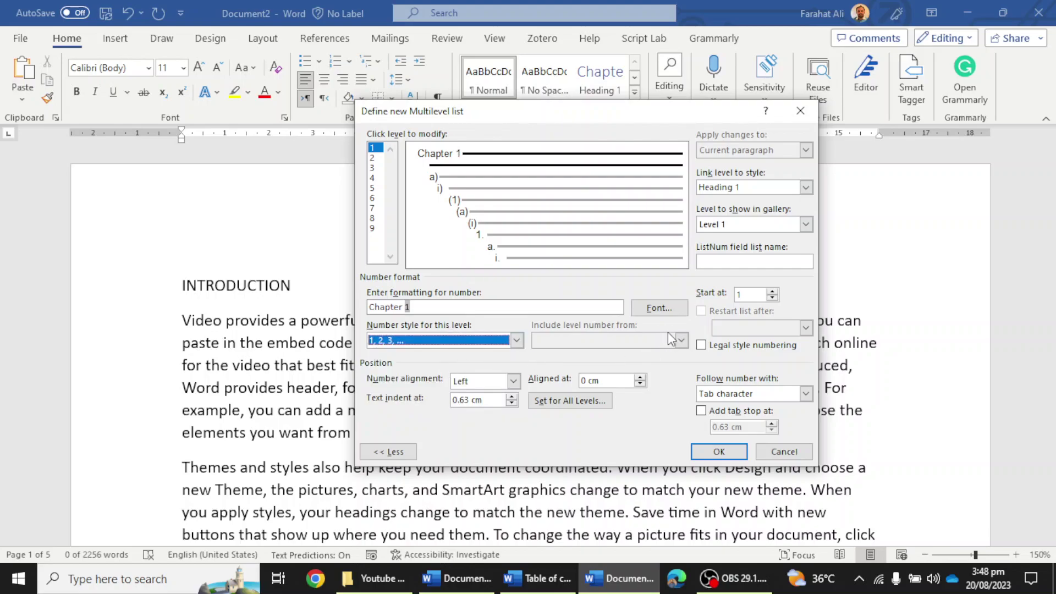
{"action": "left_click_drag", "start_coordinate": [483, 401], "coordinate": [417, 397]}
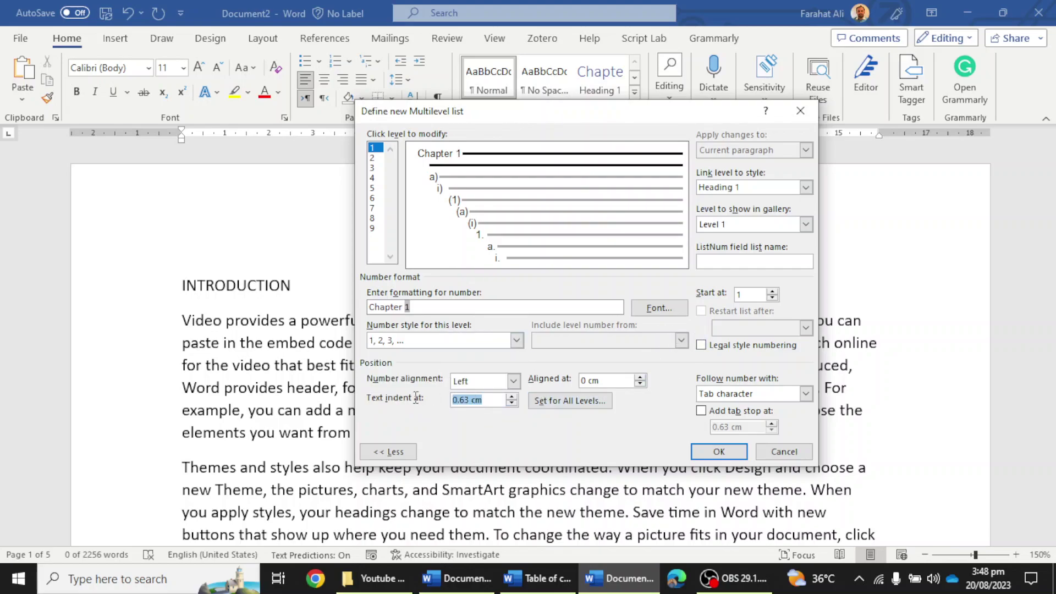
{"action": "type", "text": "0"}
{"action": "left_click", "coordinate": [806, 393]}
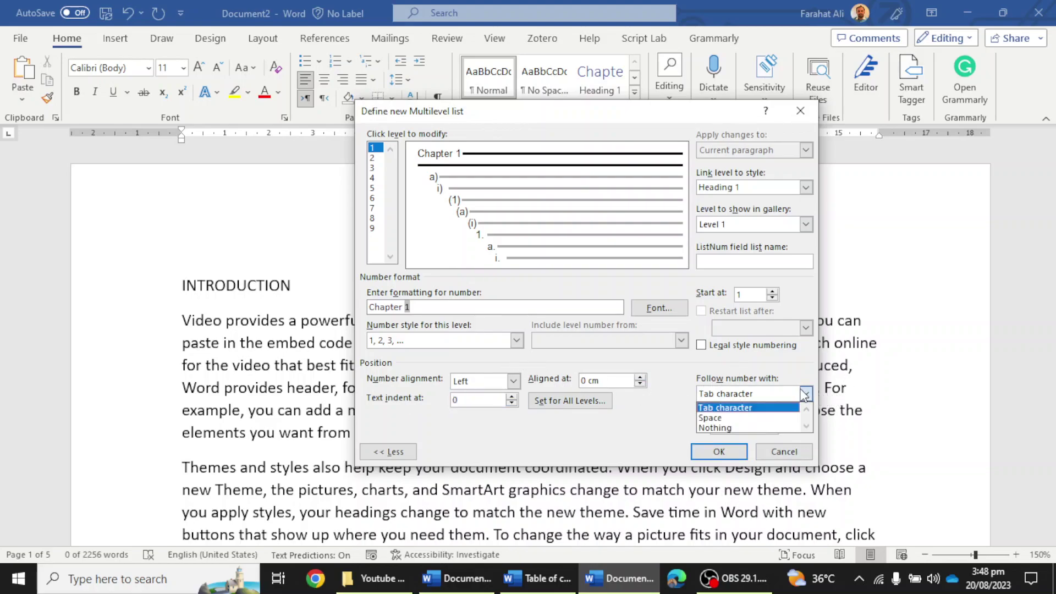
{"action": "left_click", "coordinate": [768, 420]}
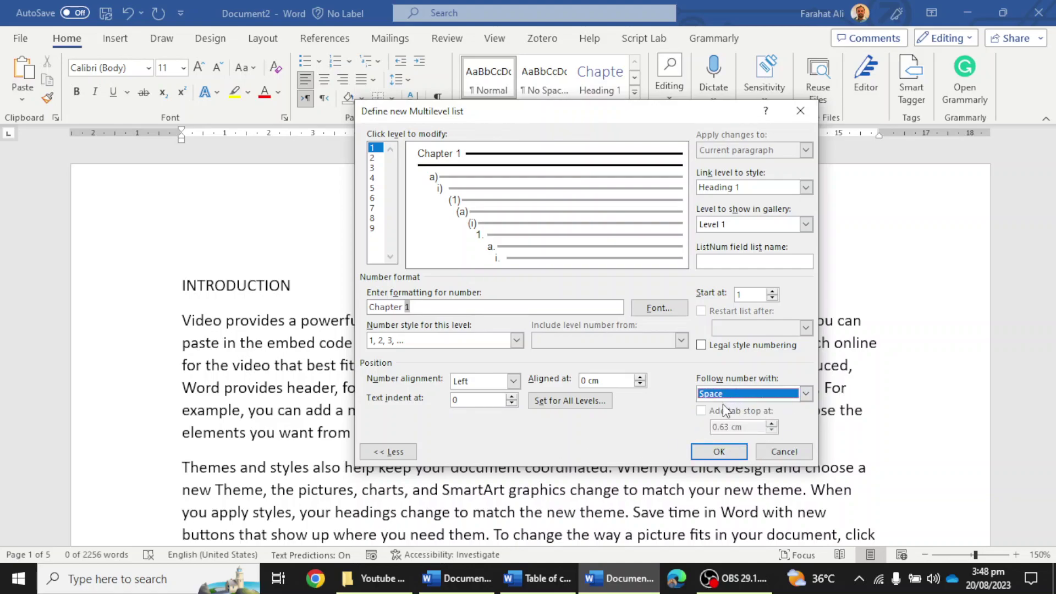
{"action": "left_click", "coordinate": [376, 158]}
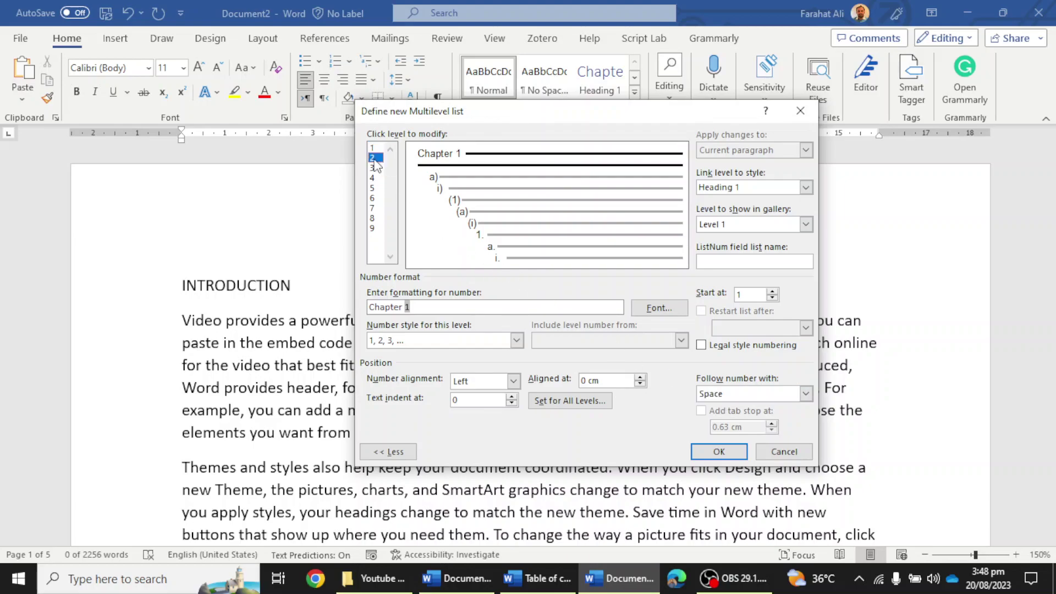
Link level 2 to Heading 2 and number it chapter-dot-1, 2, 3 (1.1)
{"action": "left_click", "coordinate": [806, 187]}
{"action": "left_click", "coordinate": [778, 242]}
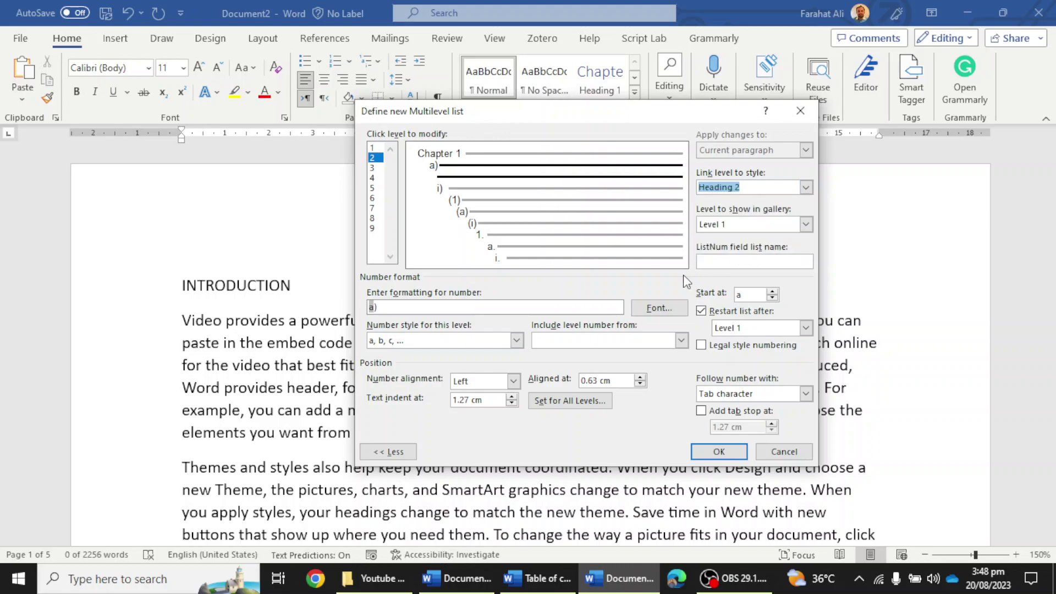
{"action": "key", "text": "Delete"}
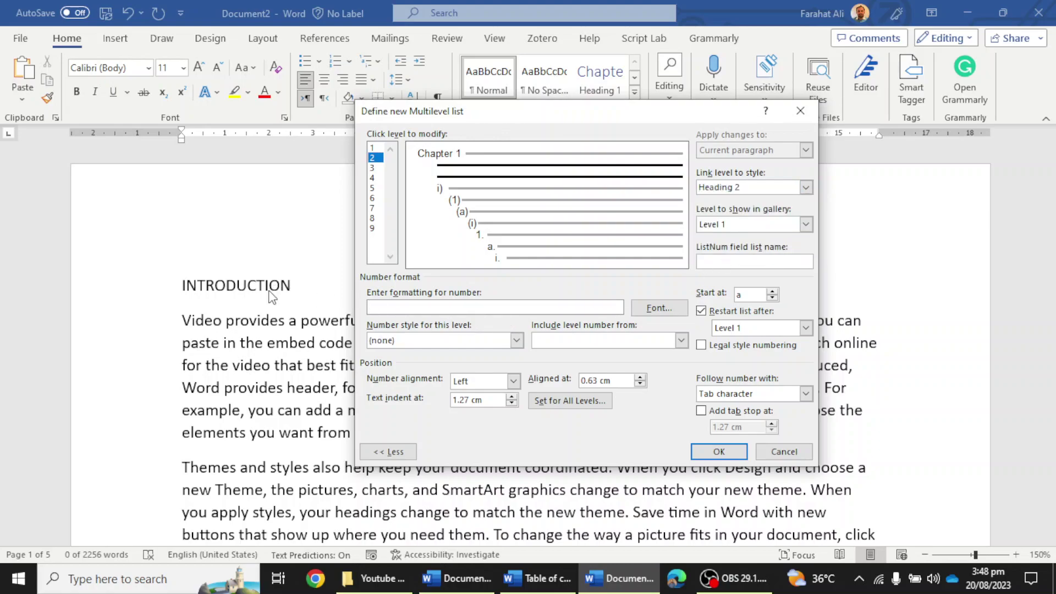
{"action": "left_click", "coordinate": [594, 342]}
{"action": "left_click", "coordinate": [591, 356]}
{"action": "type", "text": "."}
{"action": "left_click", "coordinate": [431, 342]}
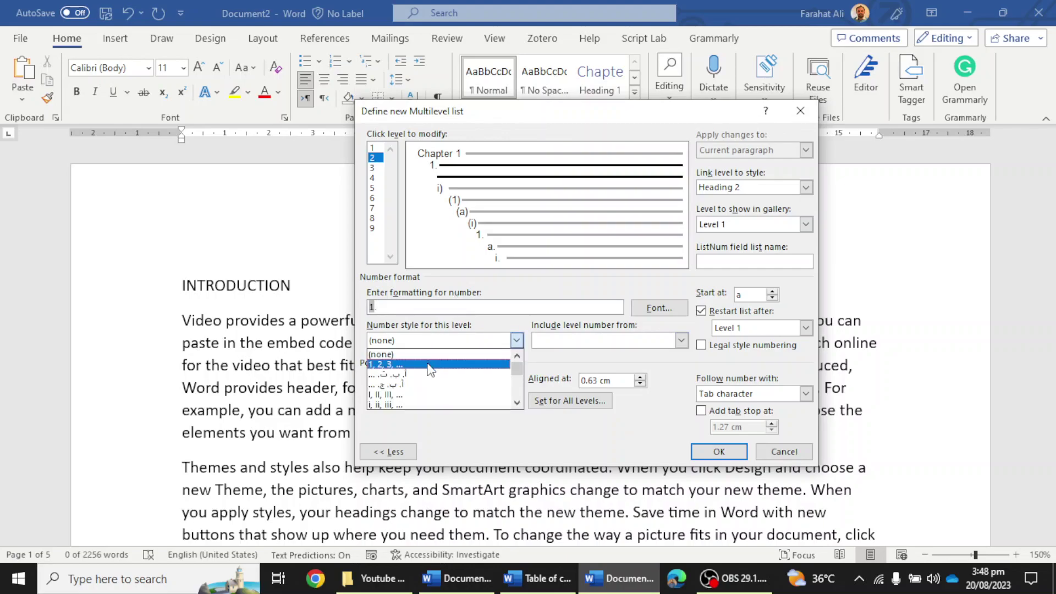
{"action": "left_click", "coordinate": [430, 364]}
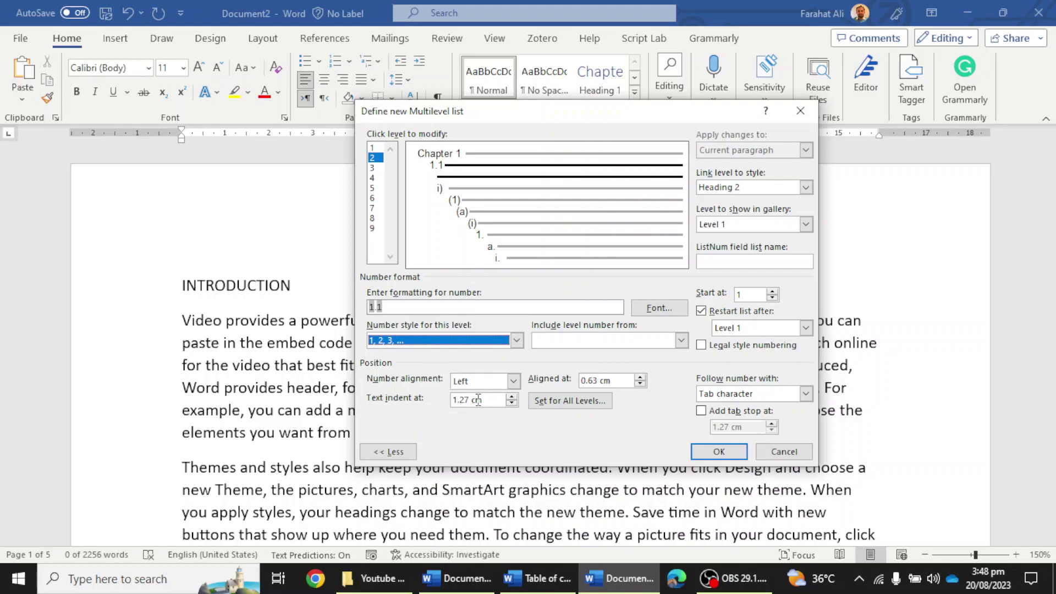
Set level 2 text indent and alignment to 0, with a space after the number
{"action": "left_click_drag", "start_coordinate": [478, 400], "coordinate": [452, 400]}
{"action": "type", "text": "0"}
{"action": "left_click_drag", "start_coordinate": [612, 381], "coordinate": [581, 381]}
{"action": "type", "text": "0"}
{"action": "left_click", "coordinate": [762, 395]}
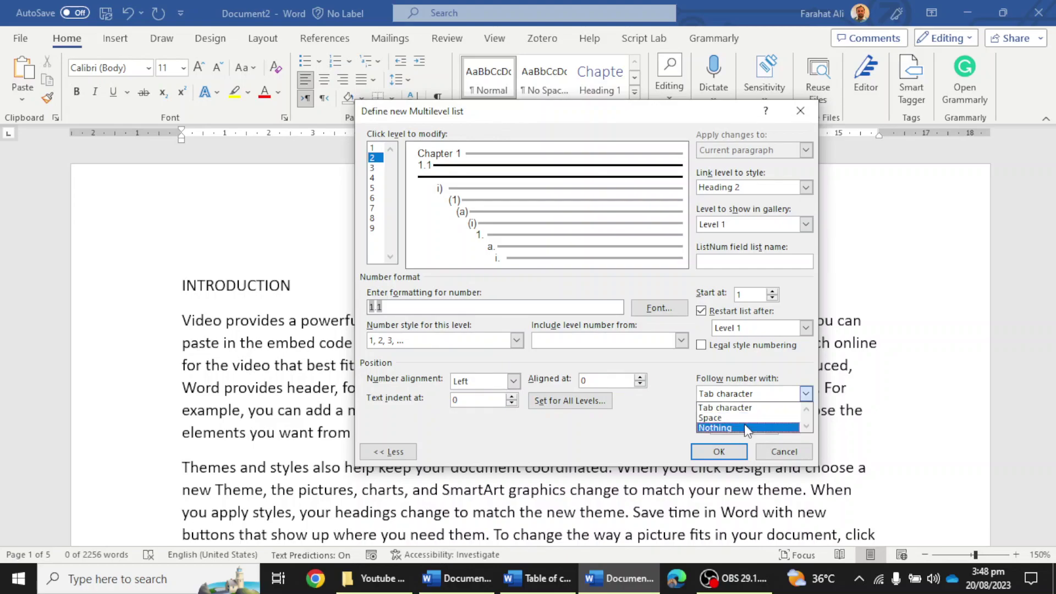
{"action": "left_click", "coordinate": [739, 418]}
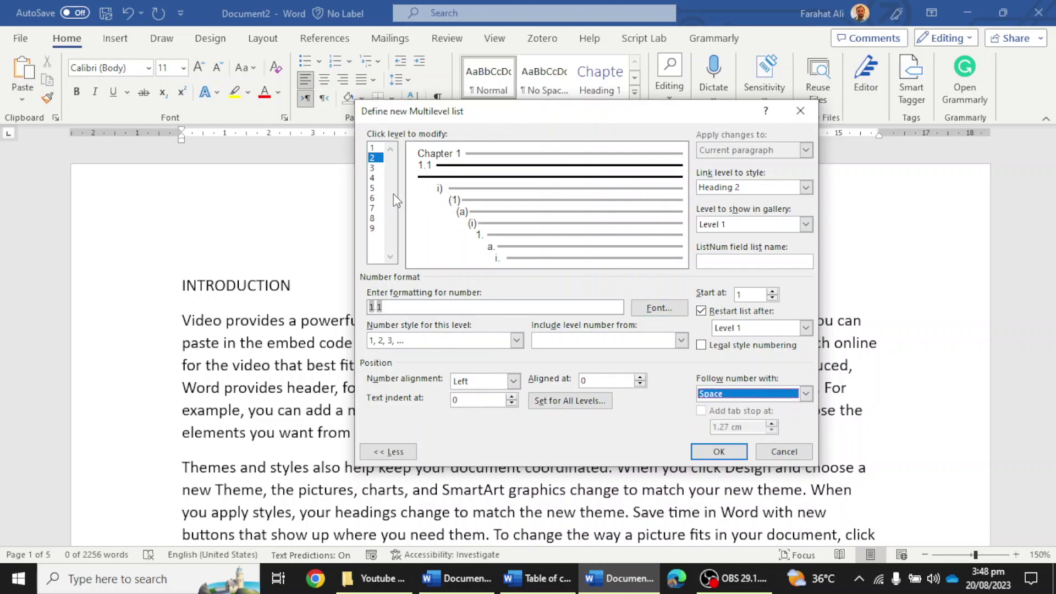
{"action": "left_click", "coordinate": [383, 178]}
Link list level 3 to Heading 3 and clear its old number format
{"action": "left_click", "coordinate": [379, 168]}
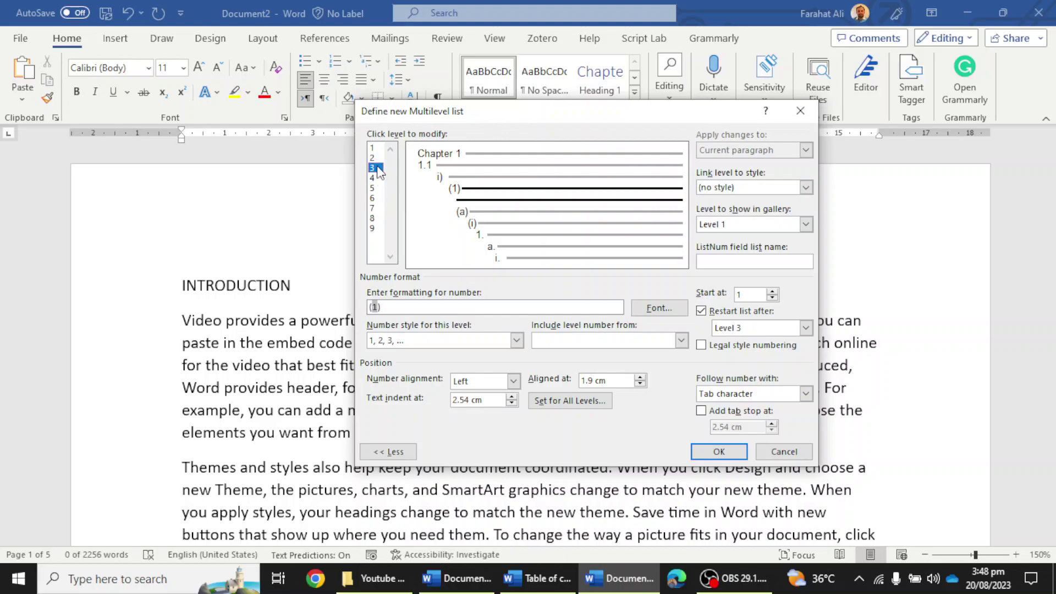
{"action": "left_click", "coordinate": [805, 187]}
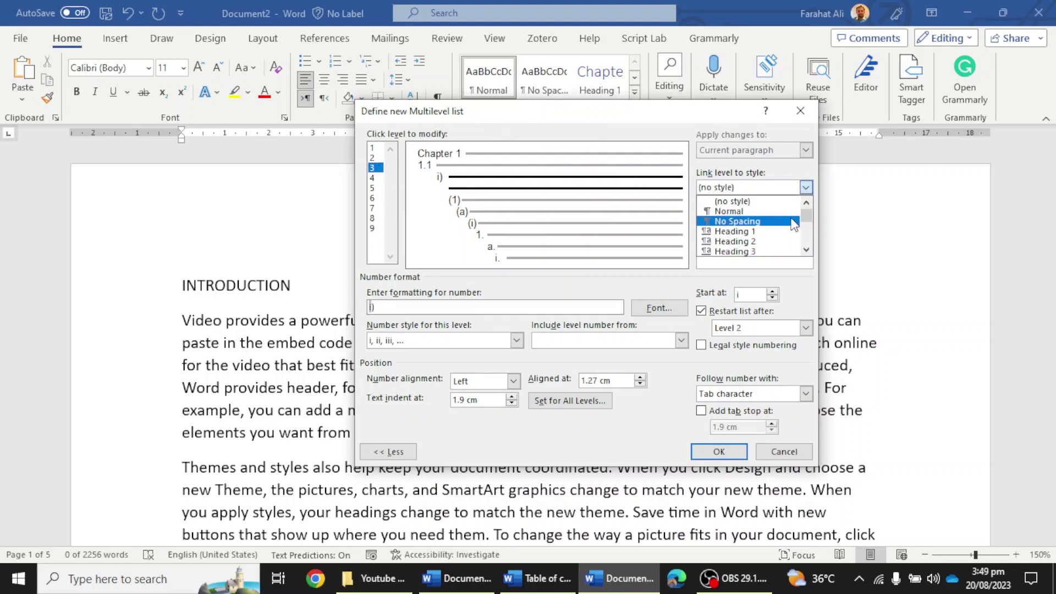
{"action": "left_click", "coordinate": [737, 251]}
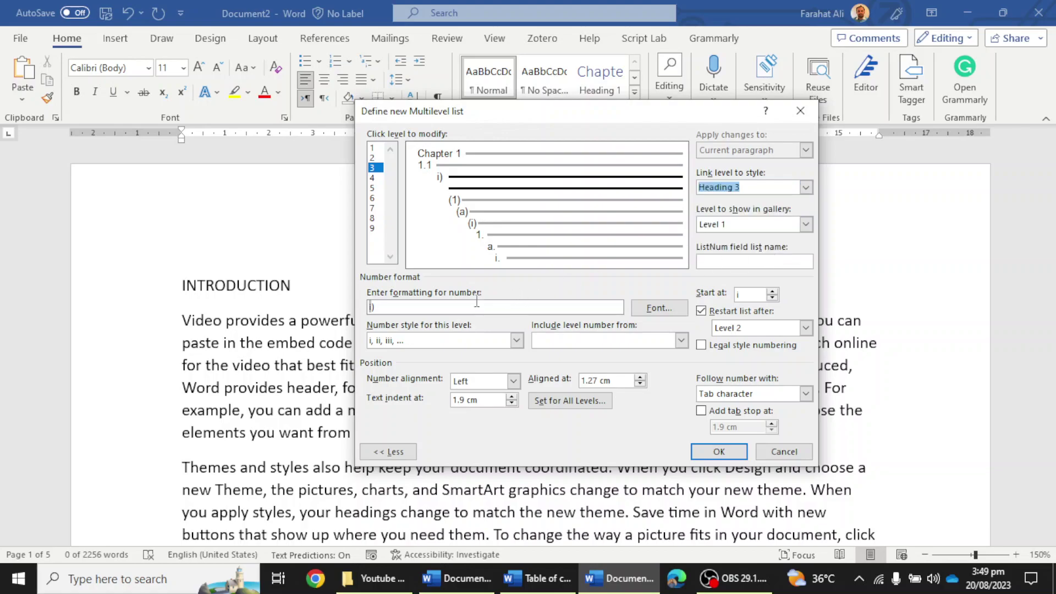
{"action": "left_click", "coordinate": [374, 307]}
{"action": "key", "text": "BackSpace"}
{"action": "key", "text": "BackSpace"}
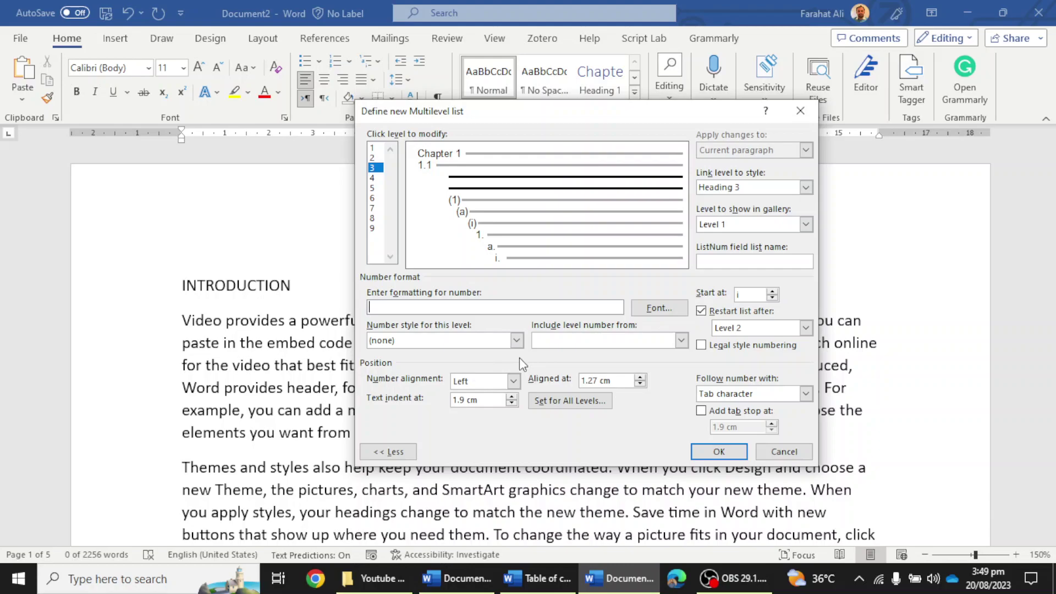
Build the level 3 number from the chapter and level 2 numbers plus 1, 2, 3 (1.1.1)
{"action": "left_click", "coordinate": [660, 341]}
{"action": "left_click", "coordinate": [655, 363]}
{"action": "type", "text": "."}
{"action": "left_click", "coordinate": [681, 343]}
{"action": "left_click", "coordinate": [652, 367]}
{"action": "type", "text": "."}
{"action": "left_click", "coordinate": [517, 341]}
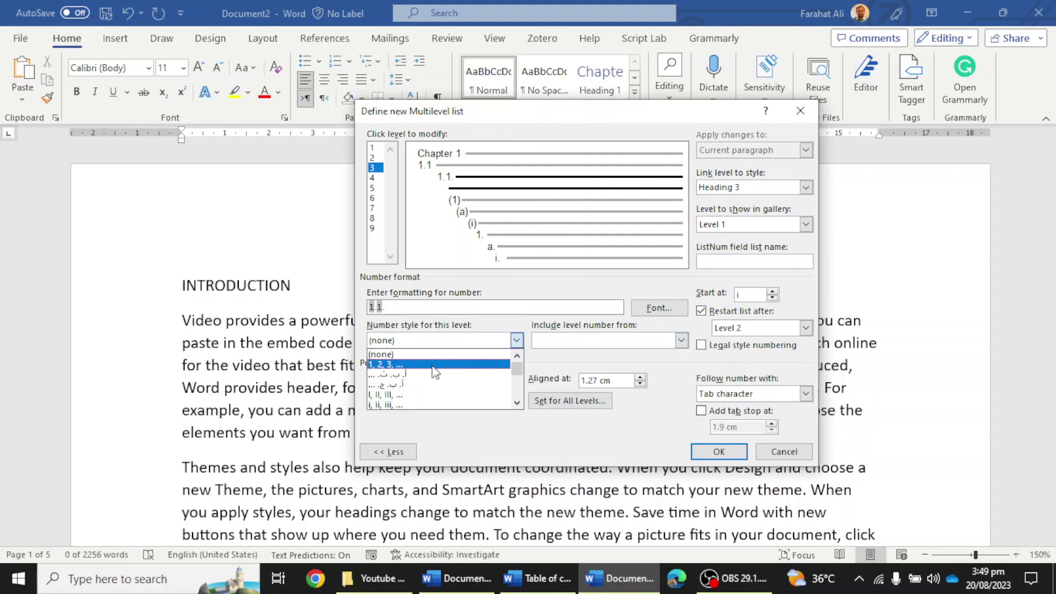
{"action": "left_click", "coordinate": [432, 365]}
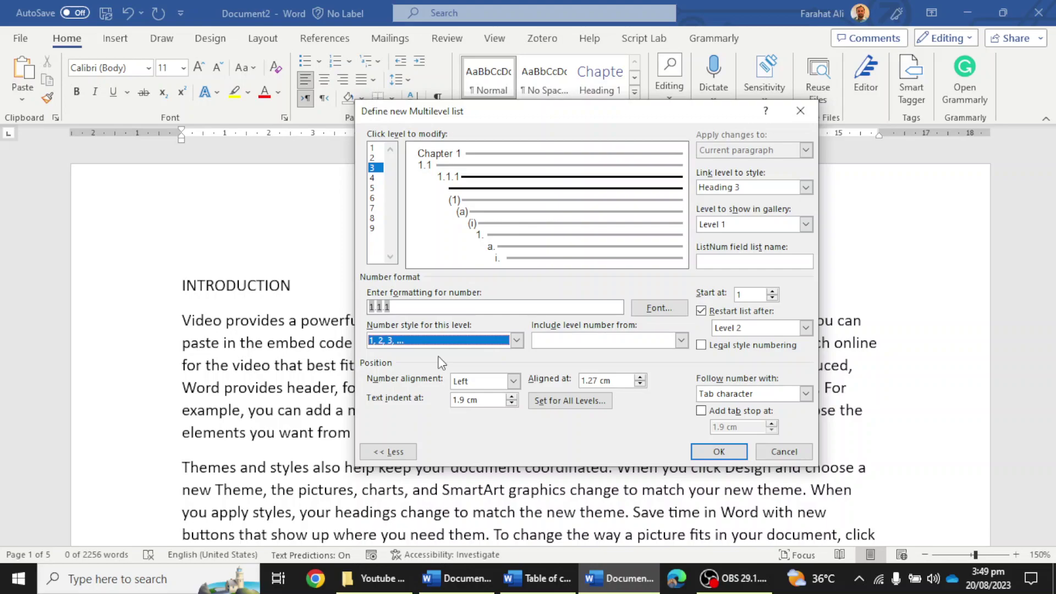
Add a space after the level 3 number and set its alignment and indent to 0
{"action": "left_click", "coordinate": [728, 392]}
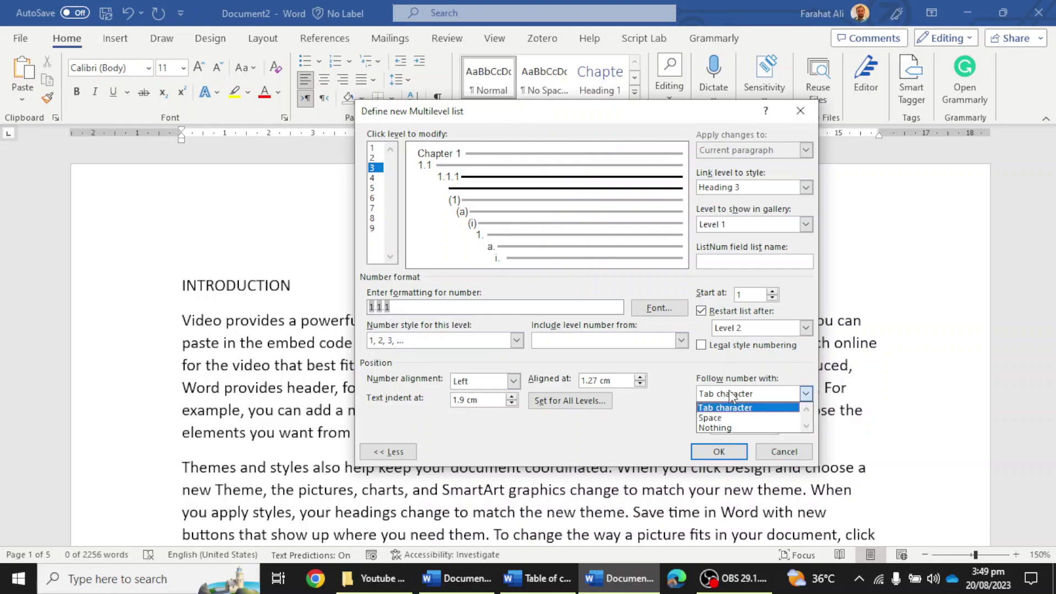
{"action": "left_click", "coordinate": [729, 420]}
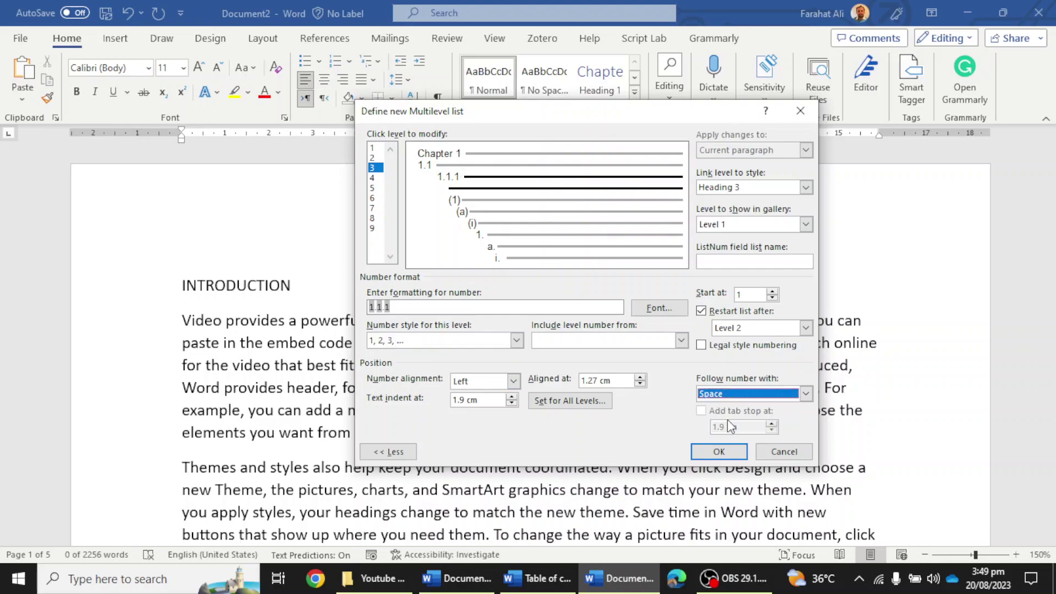
{"action": "double_click", "coordinate": [616, 381]}
{"action": "type", "text": "0"}
{"action": "double_click", "coordinate": [464, 401]}
{"action": "type", "text": "0"}
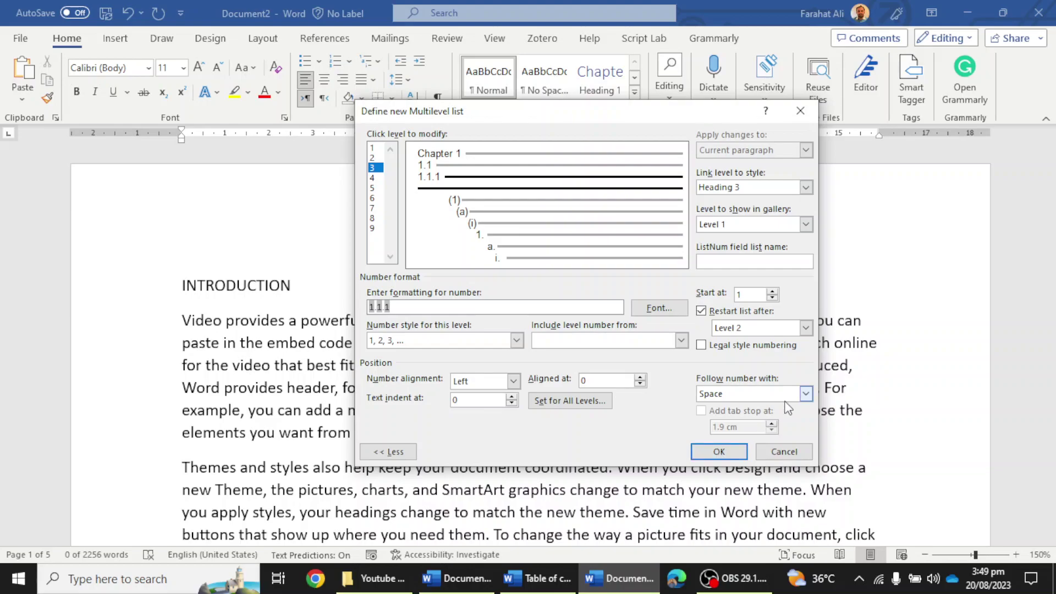
Confirm the Chapter 1 / 1.1 / 1.1.1 list and check that it appears as the Current List
{"action": "left_click", "coordinate": [714, 455]}
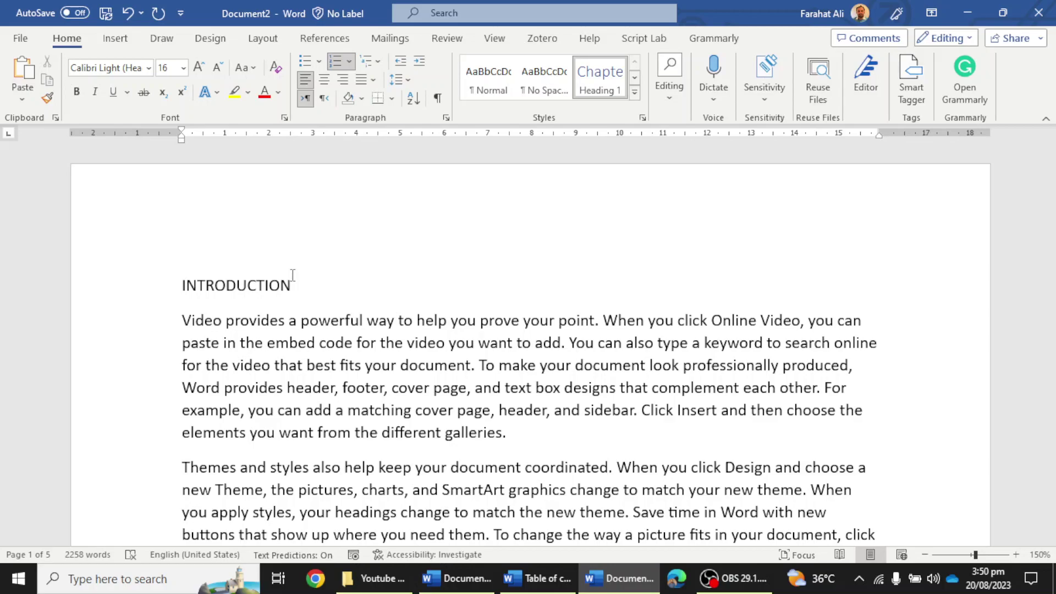
{"action": "left_click", "coordinate": [376, 60]}
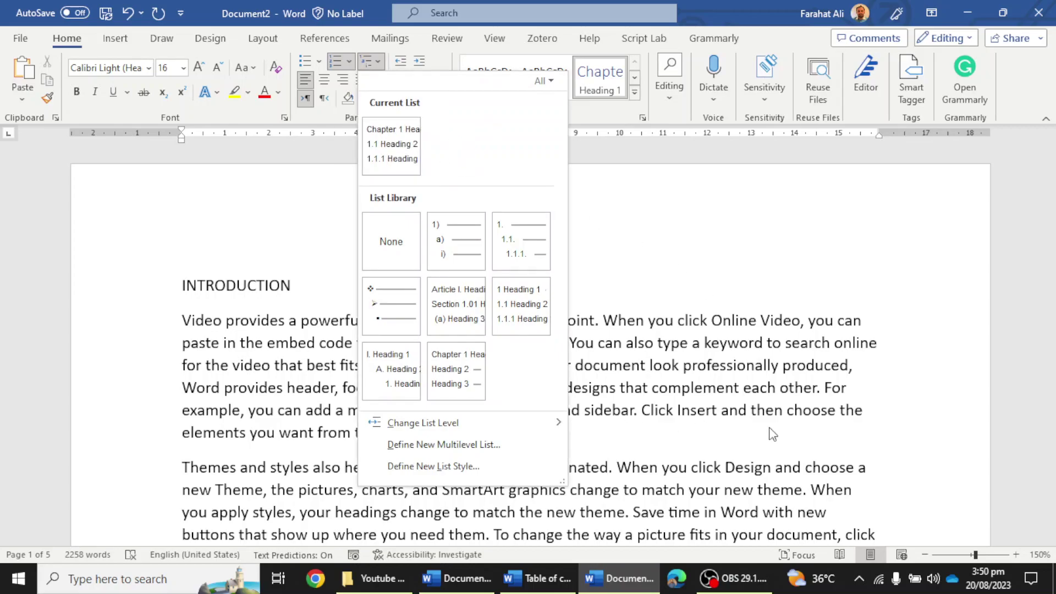
{"action": "left_click", "coordinate": [700, 336]}
{"action": "left_click", "coordinate": [141, 282]}
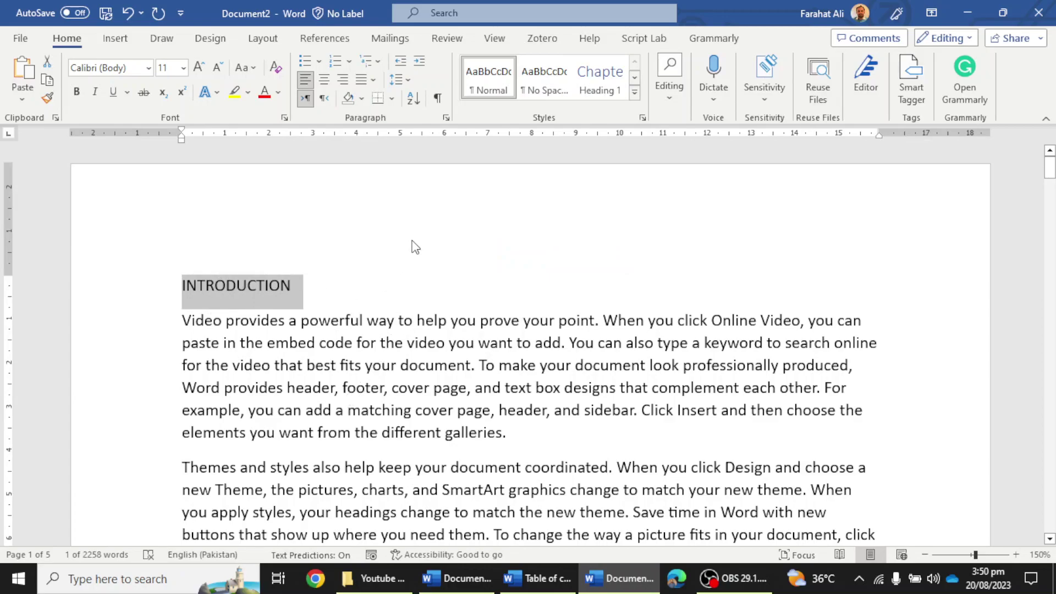
Make INTRODUCTION Chapter 1 and Statement of the problem a numbered subheading
{"action": "left_click", "coordinate": [608, 81]}
{"action": "left_click", "coordinate": [608, 82]}
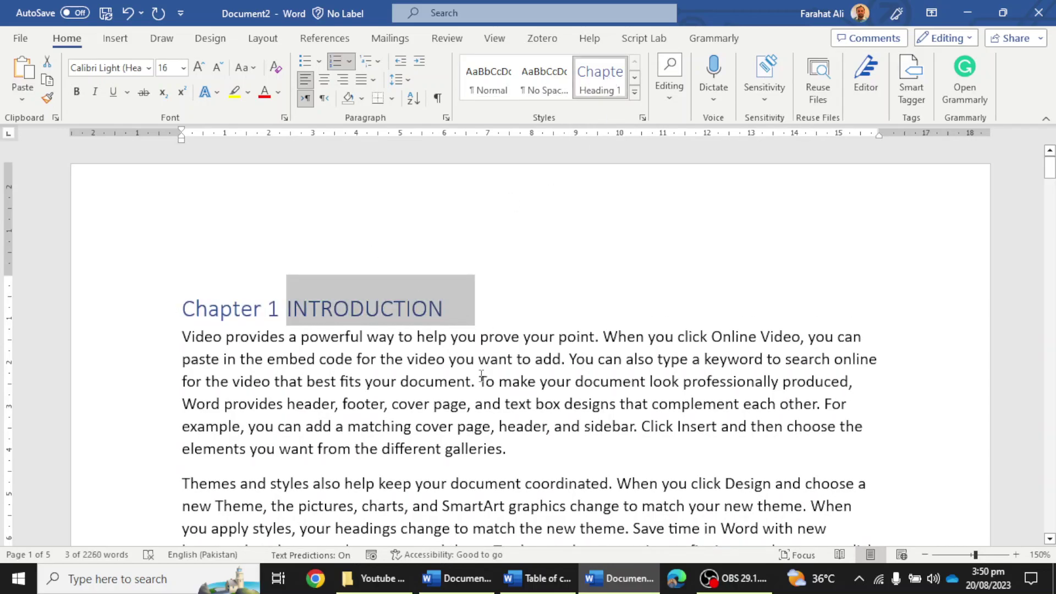
{"action": "scroll", "coordinate": [481, 375], "scroll_direction": "down", "scroll_amount": 10}
{"action": "scroll", "coordinate": [489, 394], "scroll_direction": "up", "scroll_amount": 6}
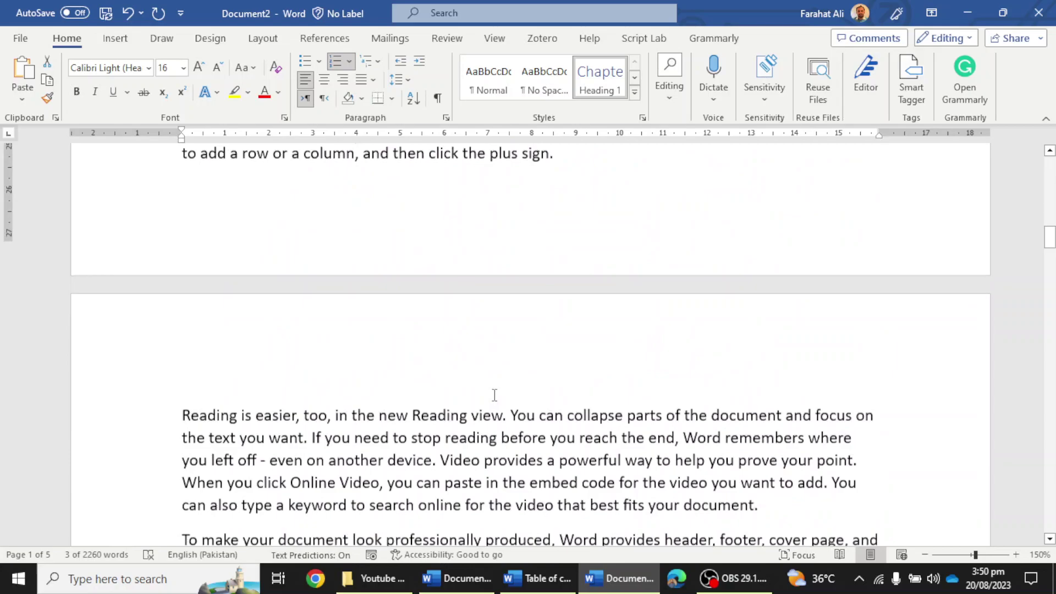
{"action": "scroll", "coordinate": [378, 281], "scroll_direction": "up", "scroll_amount": 3}
{"action": "left_click_drag", "start_coordinate": [379, 288], "coordinate": [181, 261]}
{"action": "left_click", "coordinate": [184, 251]}
{"action": "left_click", "coordinate": [183, 259], "text": "shift"}
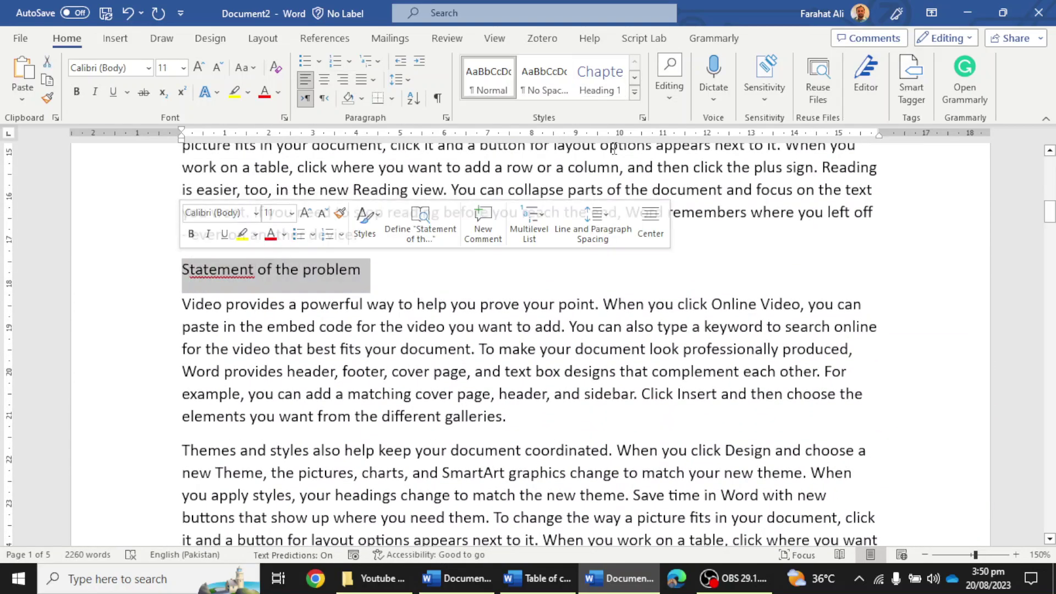
{"action": "left_click", "coordinate": [635, 92]}
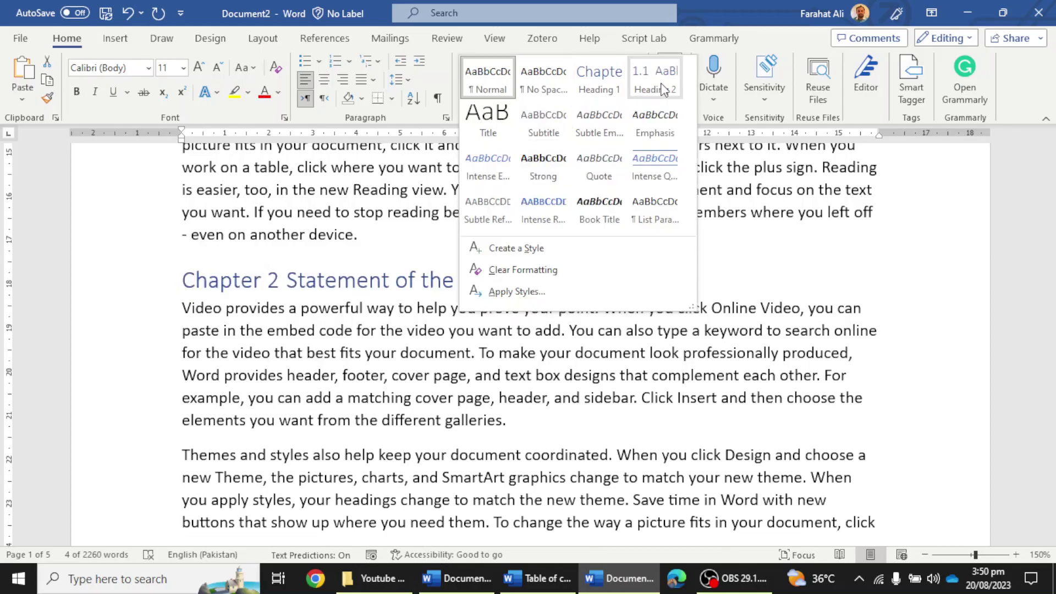
{"action": "left_click", "coordinate": [679, 88]}
Apply Heading 1 to LITERATURE REVIEW, THEORETICAL FRAMEWORK and RESEARCH METHODOLOGY as Chapters 2–4
{"action": "scroll", "coordinate": [457, 330], "scroll_direction": "down", "scroll_amount": 12}
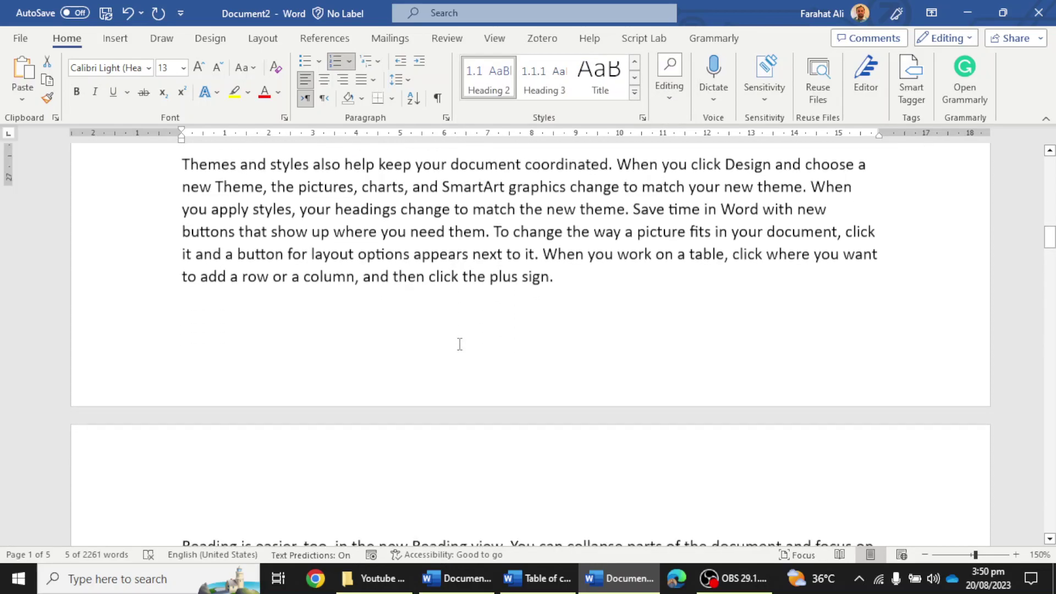
{"action": "scroll", "coordinate": [460, 345], "scroll_direction": "down", "scroll_amount": 10}
{"action": "scroll", "coordinate": [385, 330], "scroll_direction": "up", "scroll_amount": 6}
{"action": "left_click_drag", "start_coordinate": [344, 342], "coordinate": [168, 355]}
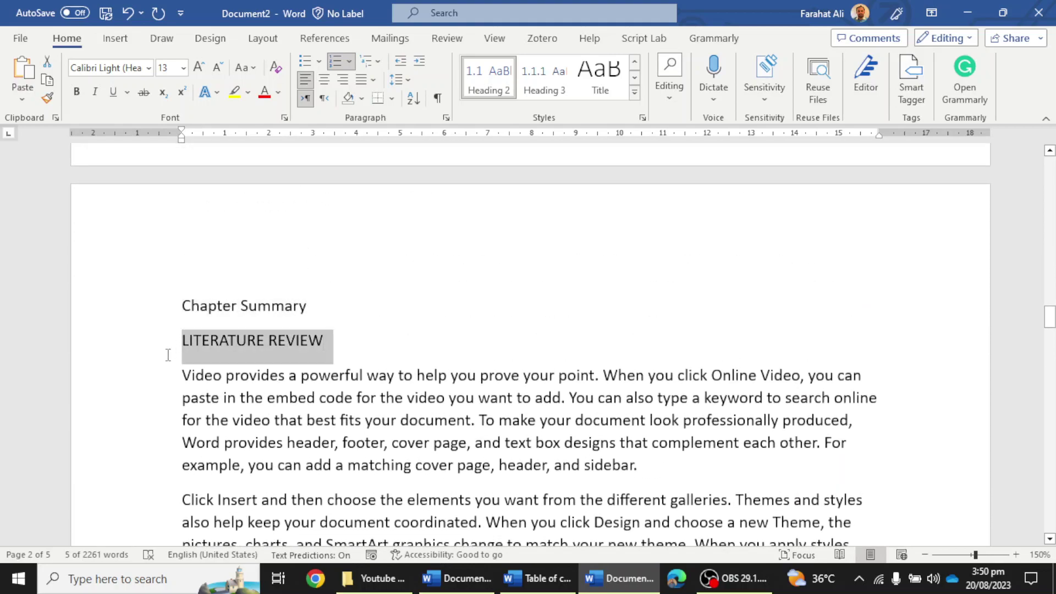
{"action": "left_click", "coordinate": [635, 93]}
{"action": "left_click", "coordinate": [614, 84]}
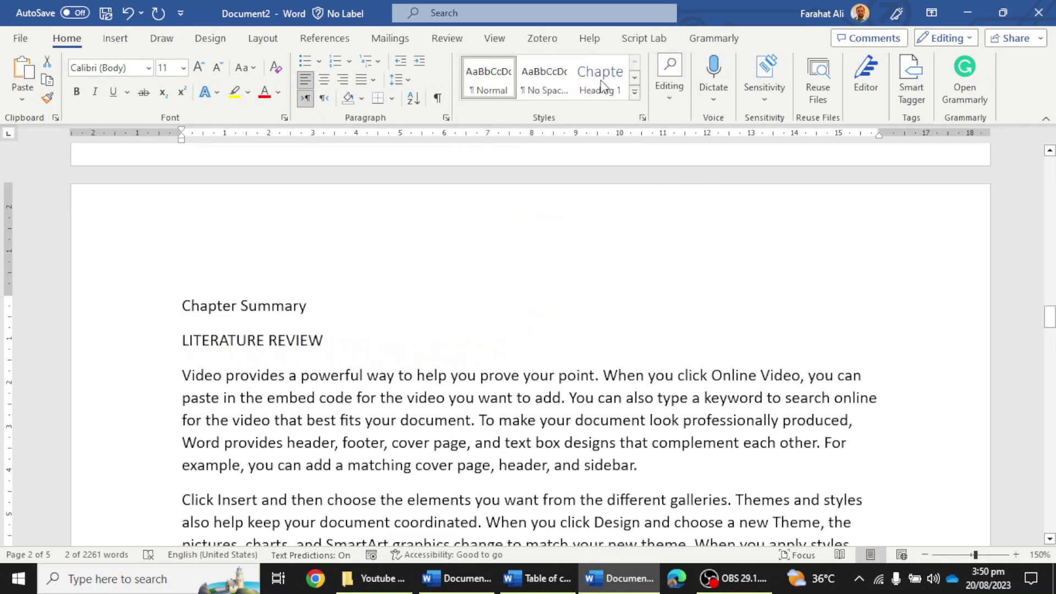
{"action": "scroll", "coordinate": [462, 445], "scroll_direction": "down", "scroll_amount": 3}
{"action": "scroll", "coordinate": [462, 445], "scroll_direction": "down", "scroll_amount": 5}
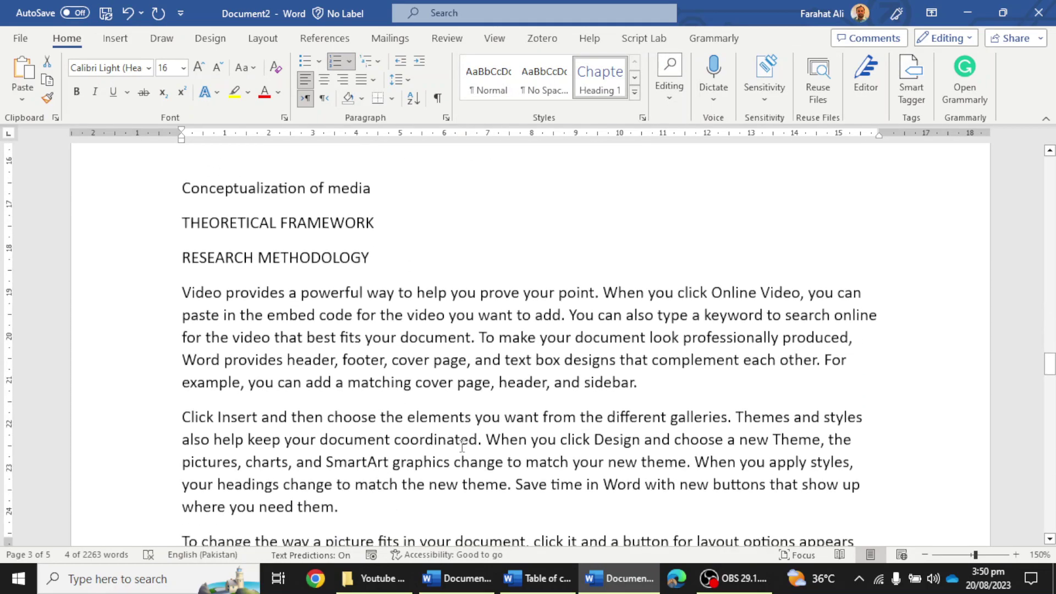
{"action": "scroll", "coordinate": [430, 423], "scroll_direction": "up", "scroll_amount": 1}
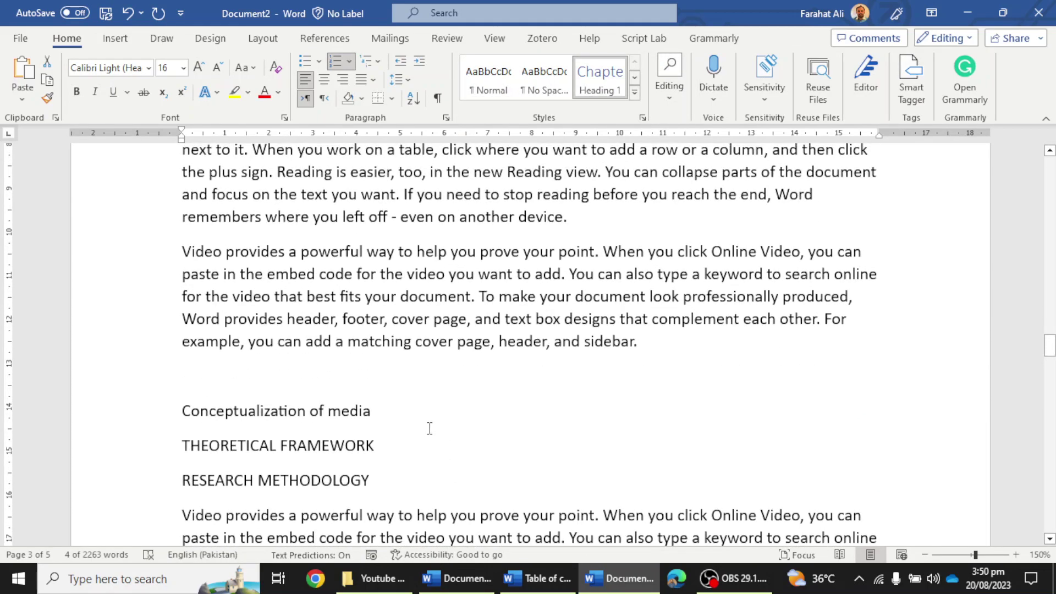
{"action": "left_click_drag", "start_coordinate": [392, 444], "coordinate": [180, 447]}
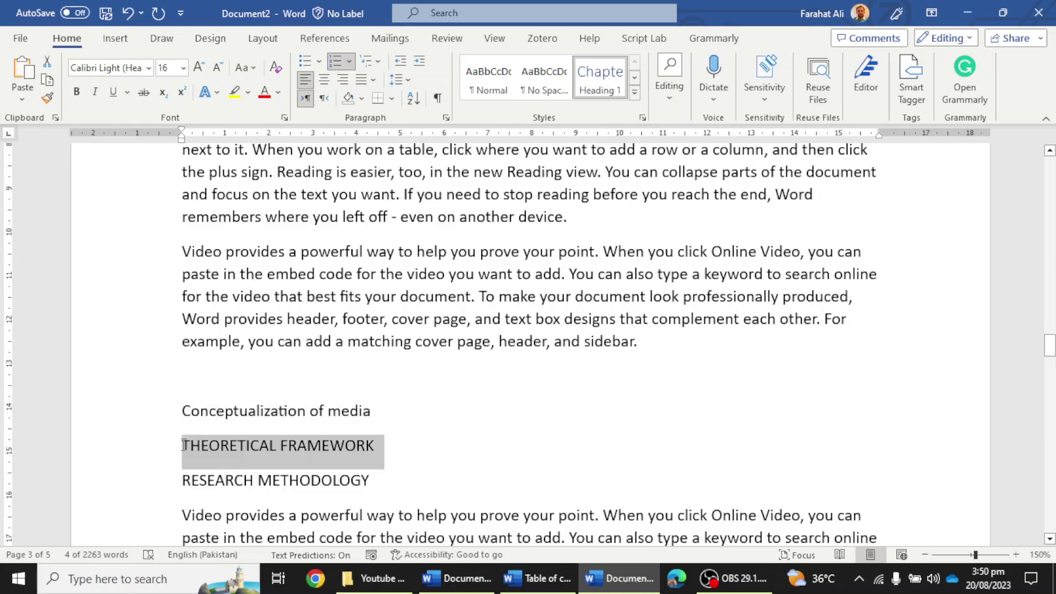
{"action": "left_click", "coordinate": [599, 77]}
{"action": "left_click_drag", "start_coordinate": [379, 483], "coordinate": [181, 485]}
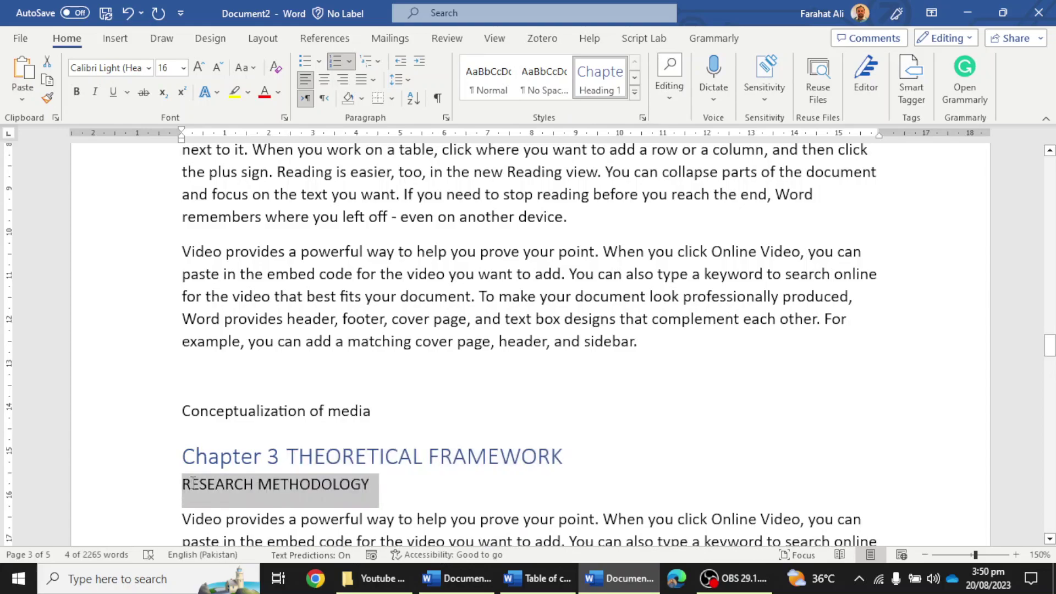
{"action": "left_click", "coordinate": [599, 77]}
Apply Heading 1 to RESULTS AND INTERPRETATIONS and DISCUSSION as Chapters 5 and 6
{"action": "scroll", "coordinate": [369, 404], "scroll_direction": "down", "scroll_amount": 4}
{"action": "scroll", "coordinate": [384, 398], "scroll_direction": "down", "scroll_amount": 10}
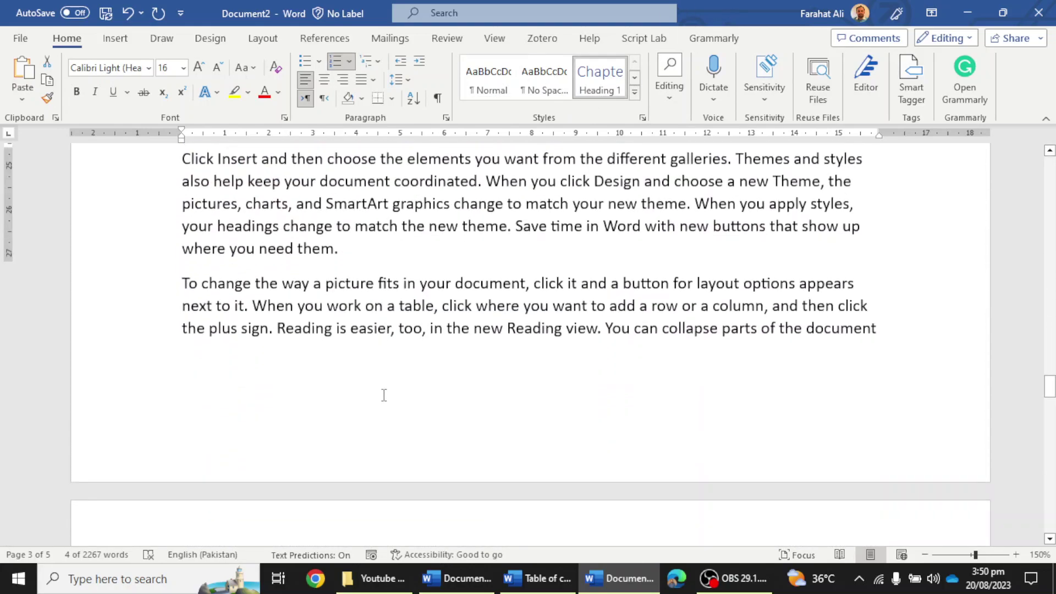
{"action": "scroll", "coordinate": [341, 275], "scroll_direction": "up", "scroll_amount": 2}
{"action": "scroll", "coordinate": [341, 275], "scroll_direction": "up", "scroll_amount": 6}
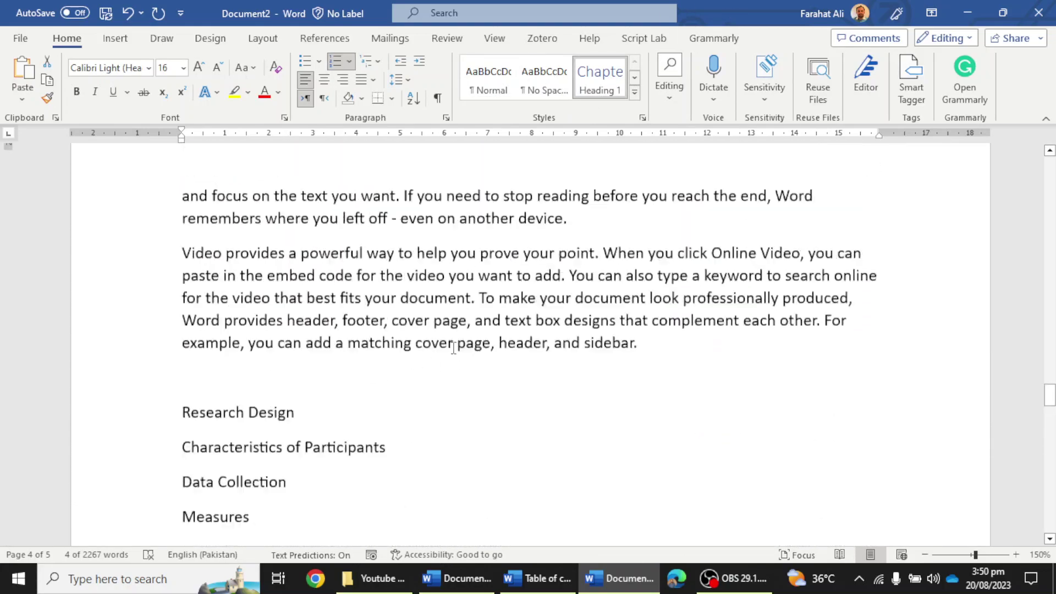
{"action": "scroll", "coordinate": [403, 327], "scroll_direction": "down", "scroll_amount": 8}
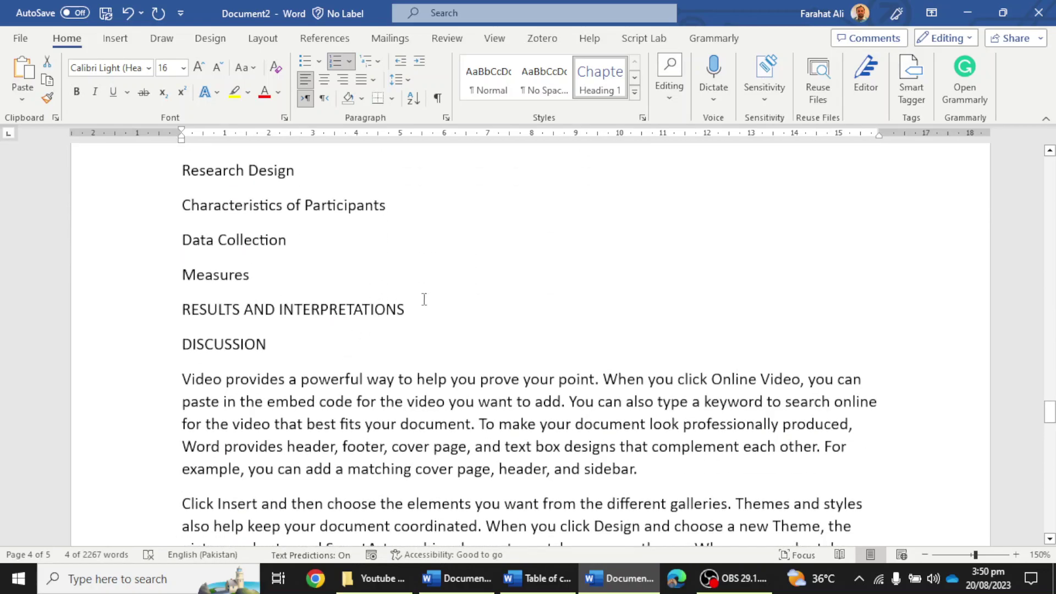
{"action": "left_click_drag", "start_coordinate": [424, 299], "coordinate": [182, 309]}
{"action": "left_click", "coordinate": [599, 77]}
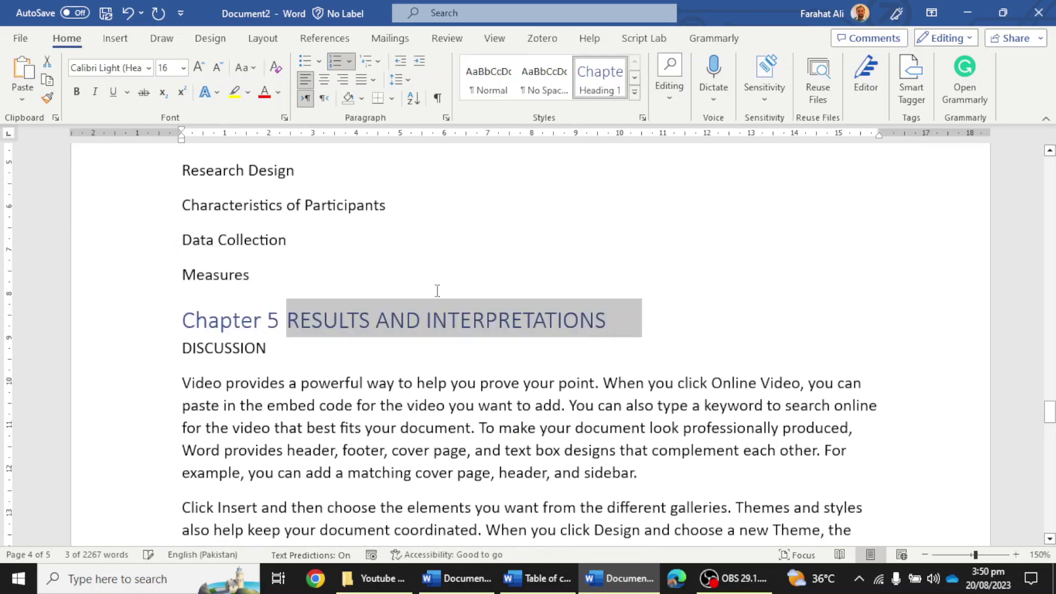
{"action": "scroll", "coordinate": [437, 290], "scroll_direction": "down", "scroll_amount": 6}
{"action": "scroll", "coordinate": [266, 224], "scroll_direction": "up", "scroll_amount": 6}
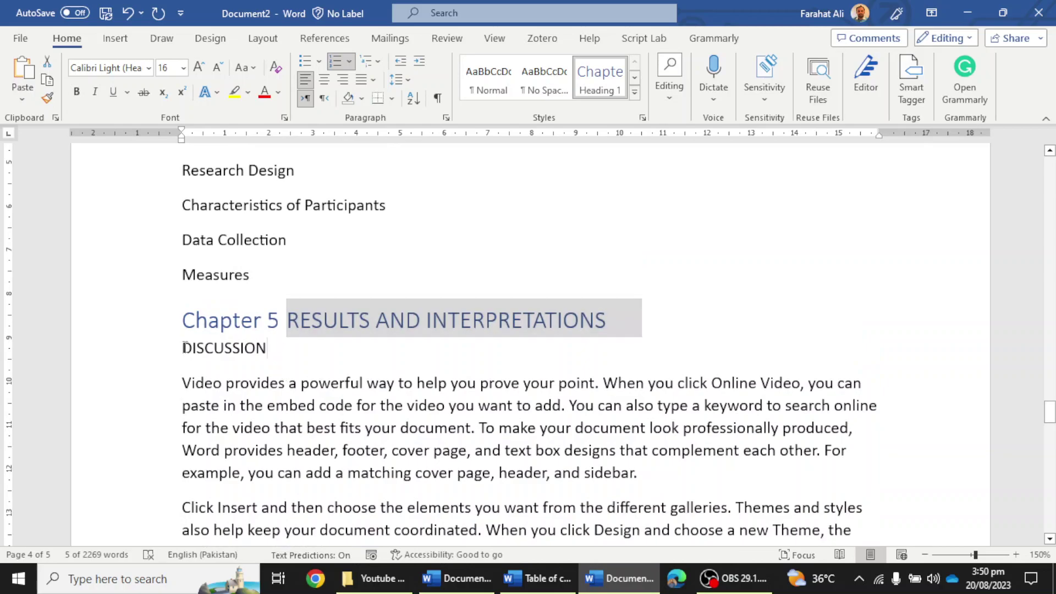
{"action": "double_click", "coordinate": [183, 348]}
{"action": "left_click", "coordinate": [600, 77]}
{"action": "scroll", "coordinate": [415, 359], "scroll_direction": "down", "scroll_amount": 5}
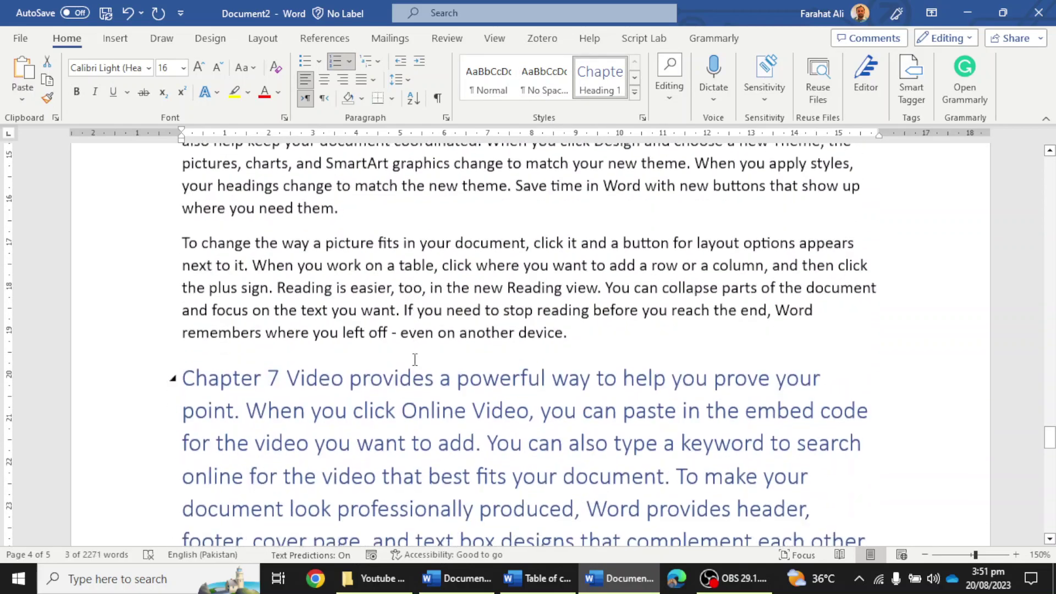
{"action": "scroll", "coordinate": [320, 330], "scroll_direction": "down", "scroll_amount": 3}
Delete the paragraph wrongly styled as Chapter 7, then make CONCLUSION Chapter 7
{"action": "left_click_drag", "start_coordinate": [284, 227], "coordinate": [1024, 476]}
{"action": "key", "text": "Delete"}
{"action": "scroll", "coordinate": [644, 354], "scroll_direction": "up", "scroll_amount": 3}
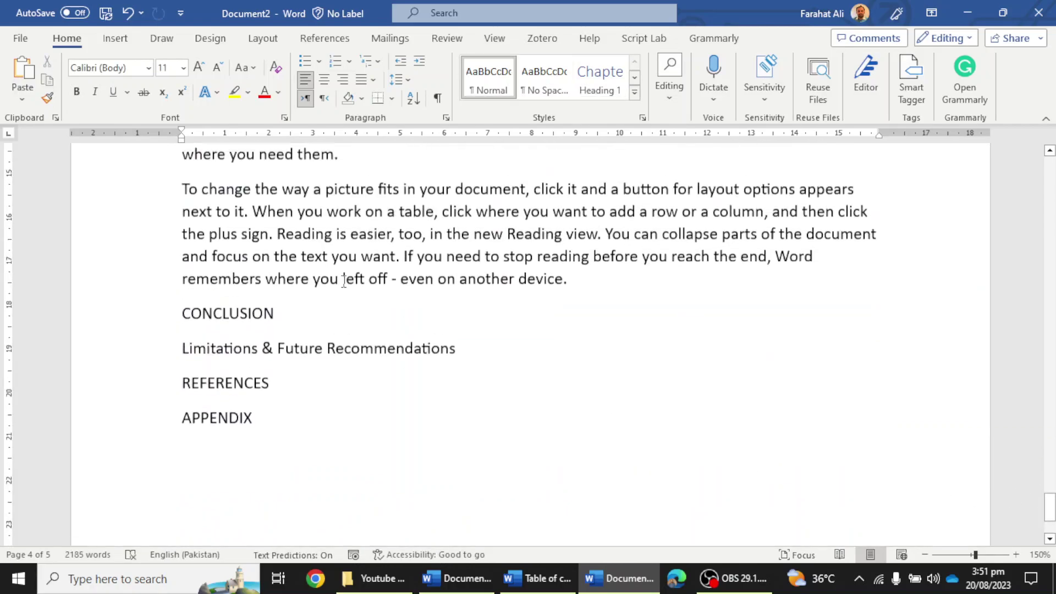
{"action": "left_click", "coordinate": [123, 349]}
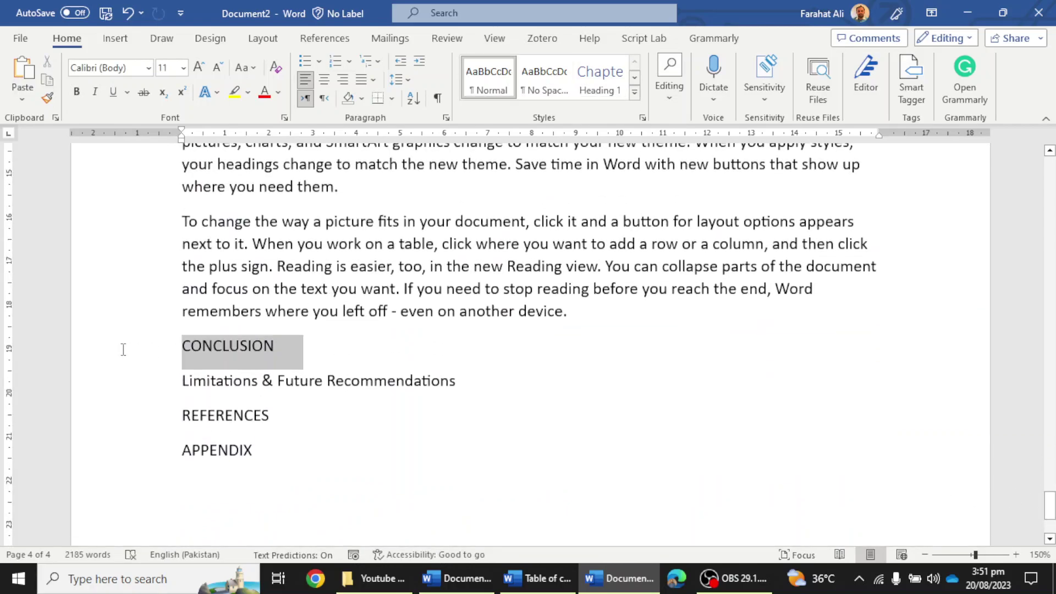
{"action": "left_click", "coordinate": [600, 77]}
{"action": "left_click", "coordinate": [507, 433]}
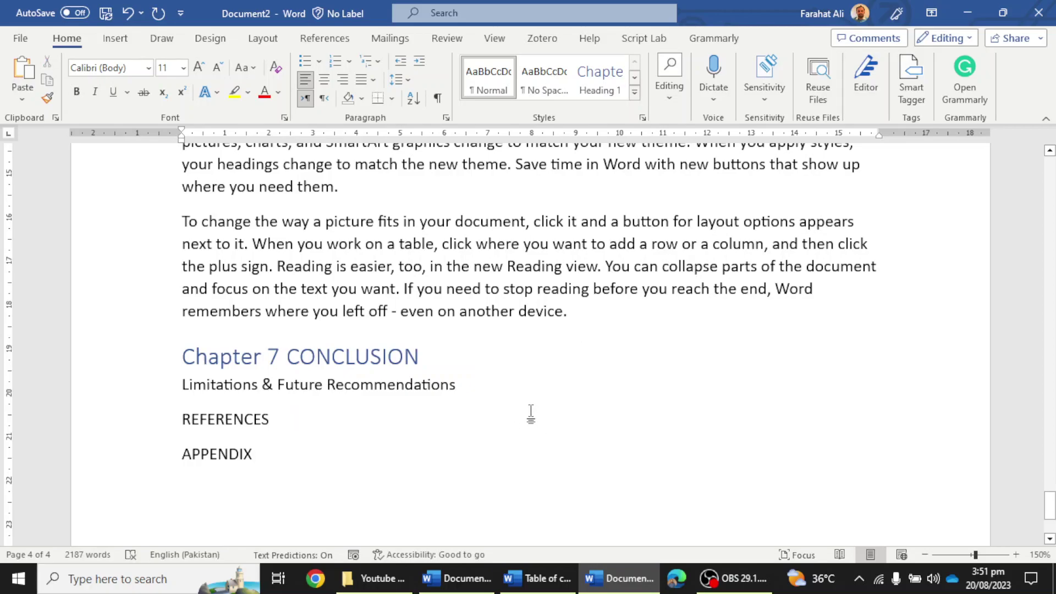
Make Limitations & Future Recommendations a Heading 2 subheading numbered 7.1
{"action": "left_click_drag", "start_coordinate": [468, 388], "coordinate": [182, 392]}
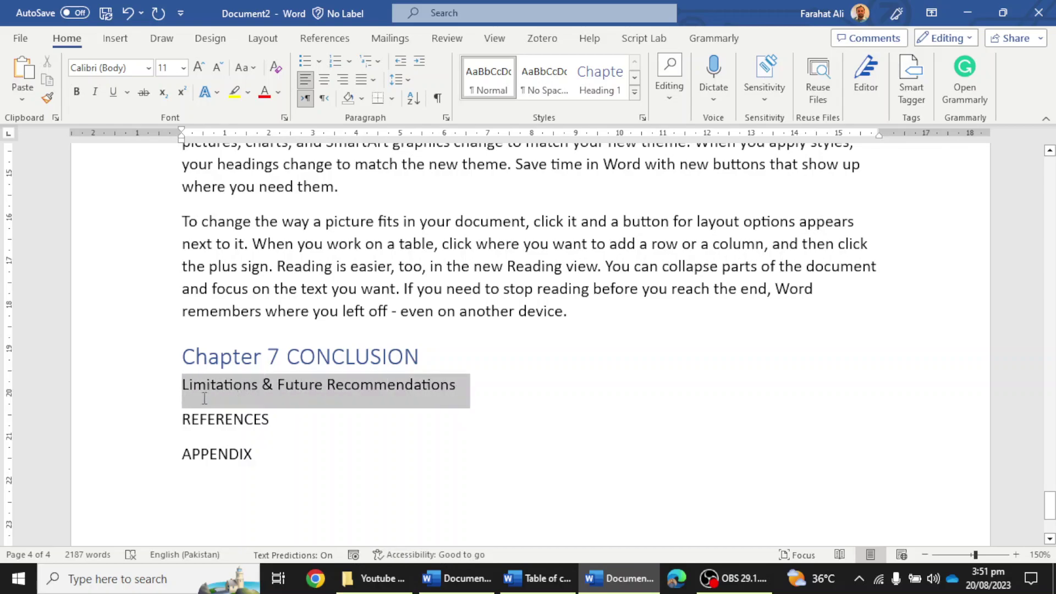
{"action": "left_click", "coordinate": [634, 92]}
{"action": "left_click", "coordinate": [653, 90]}
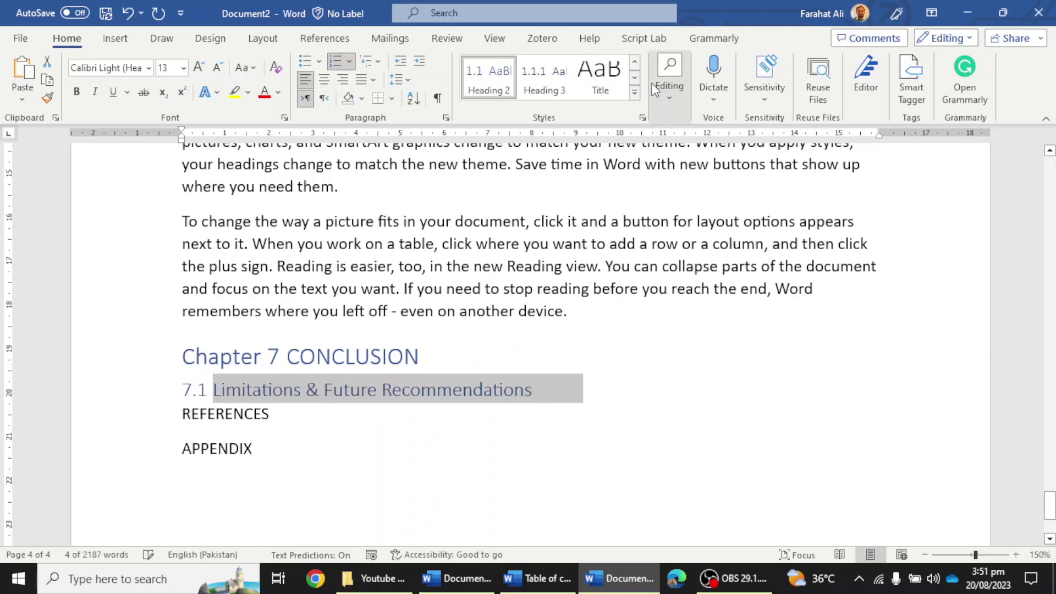
{"action": "scroll", "coordinate": [305, 404], "scroll_direction": "up", "scroll_amount": 10}
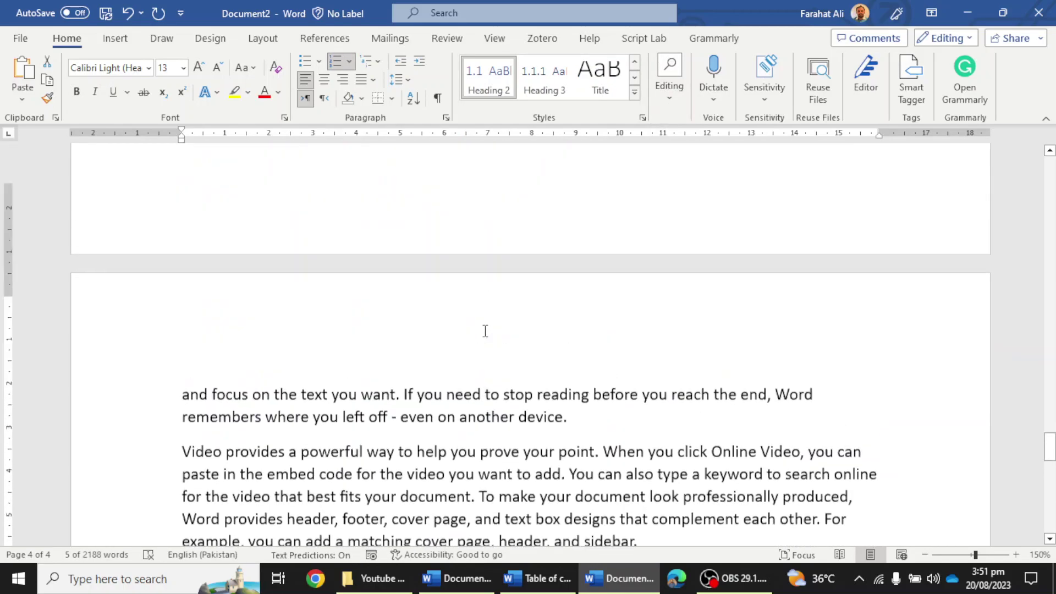
{"action": "scroll", "coordinate": [303, 374], "scroll_direction": "up", "scroll_amount": 2}
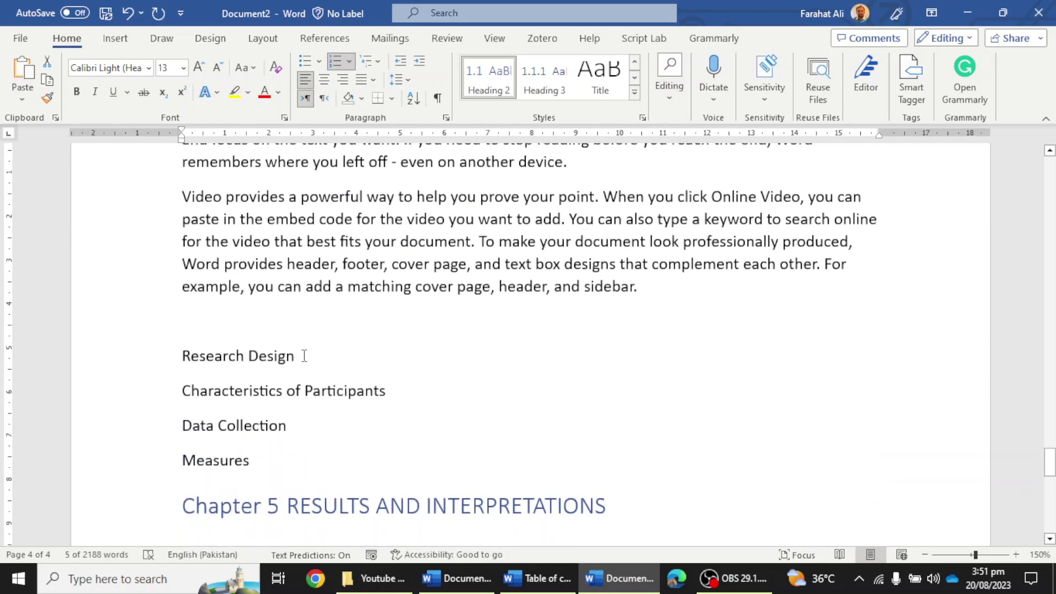
Apply Heading 2 to Research Design, Characteristics of Participants, Data Collection (4.1–4.3) and Measures
{"action": "left_click_drag", "start_coordinate": [304, 355], "coordinate": [165, 356]}
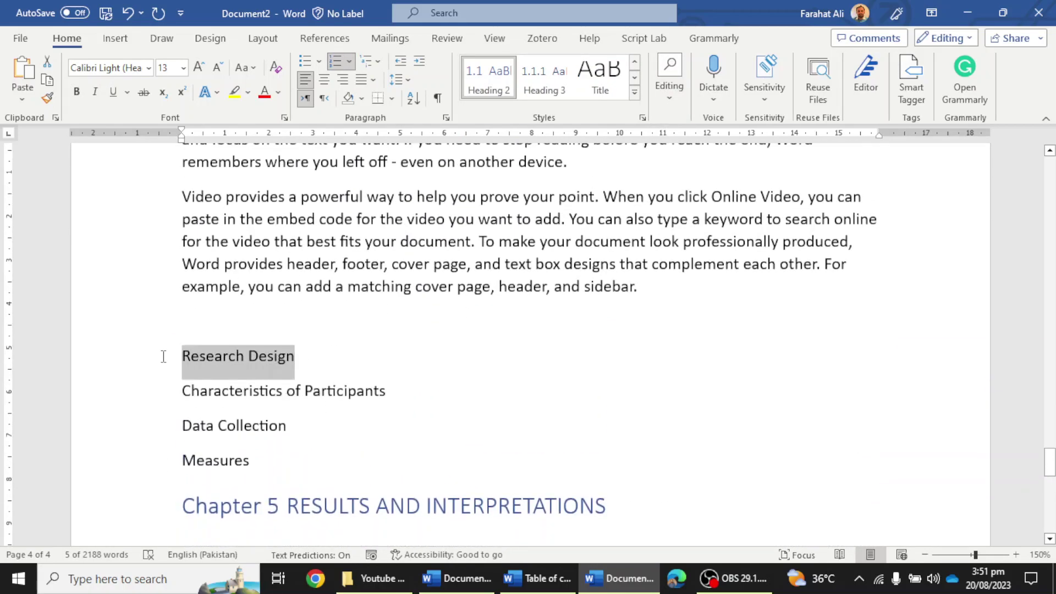
{"action": "left_click", "coordinate": [513, 85]}
{"action": "left_click_drag", "start_coordinate": [402, 389], "coordinate": [156, 391]}
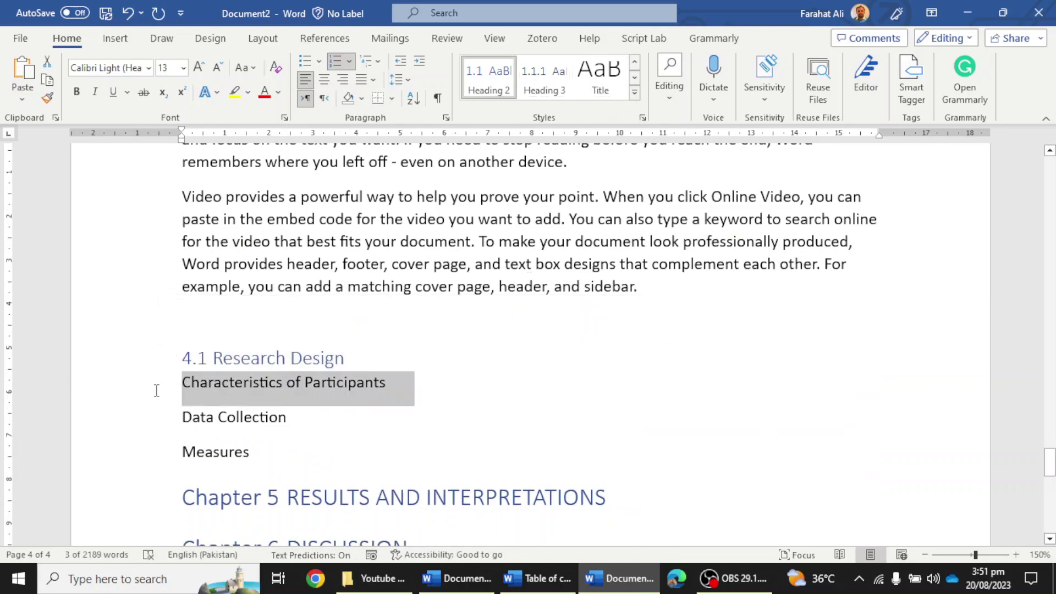
{"action": "left_click", "coordinate": [490, 82]}
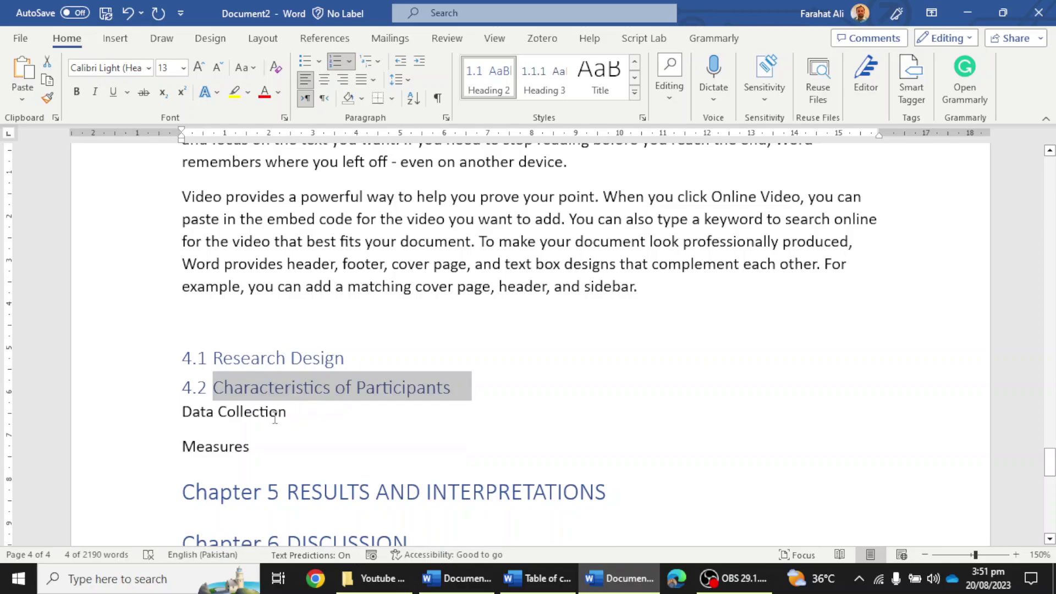
{"action": "left_click_drag", "start_coordinate": [284, 412], "coordinate": [158, 420]}
{"action": "left_click", "coordinate": [505, 96]}
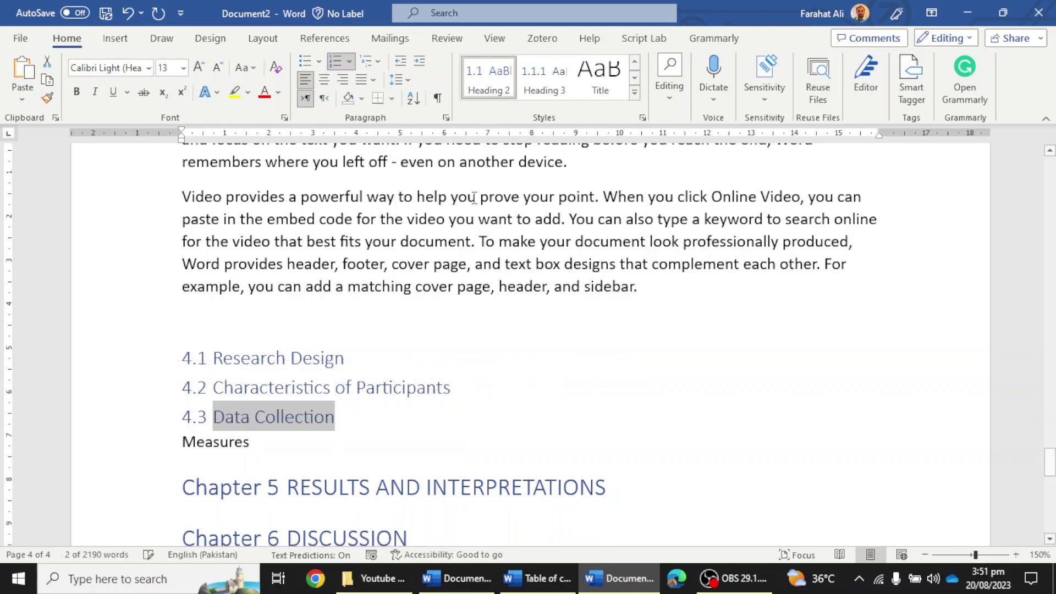
{"action": "left_click_drag", "start_coordinate": [274, 444], "coordinate": [125, 437]}
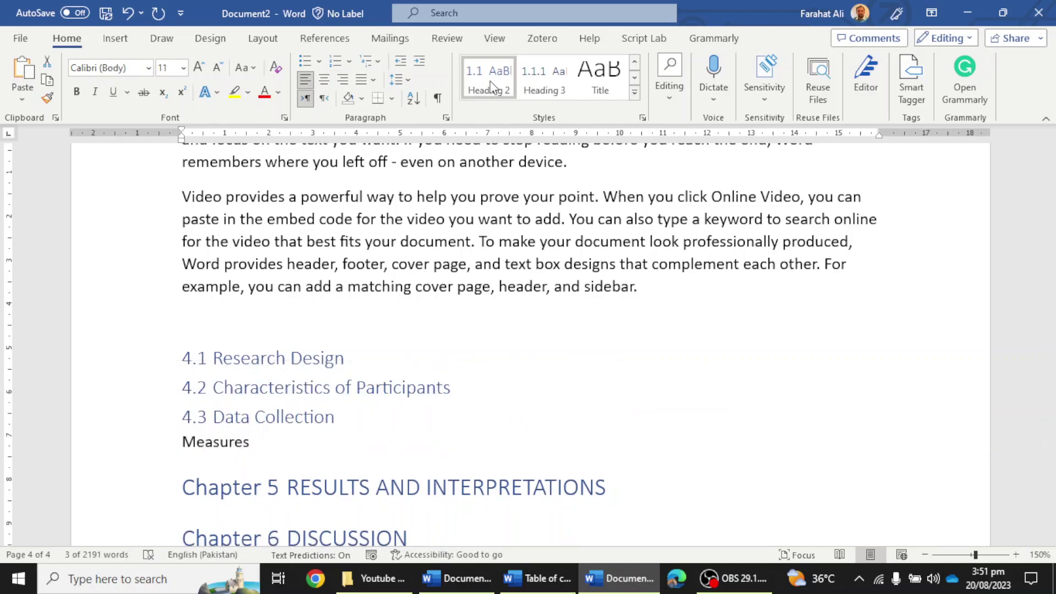
{"action": "left_click", "coordinate": [490, 83]}
{"action": "scroll", "coordinate": [469, 321], "scroll_direction": "up", "scroll_amount": 10}
{"action": "scroll", "coordinate": [469, 320], "scroll_direction": "up", "scroll_amount": 1}
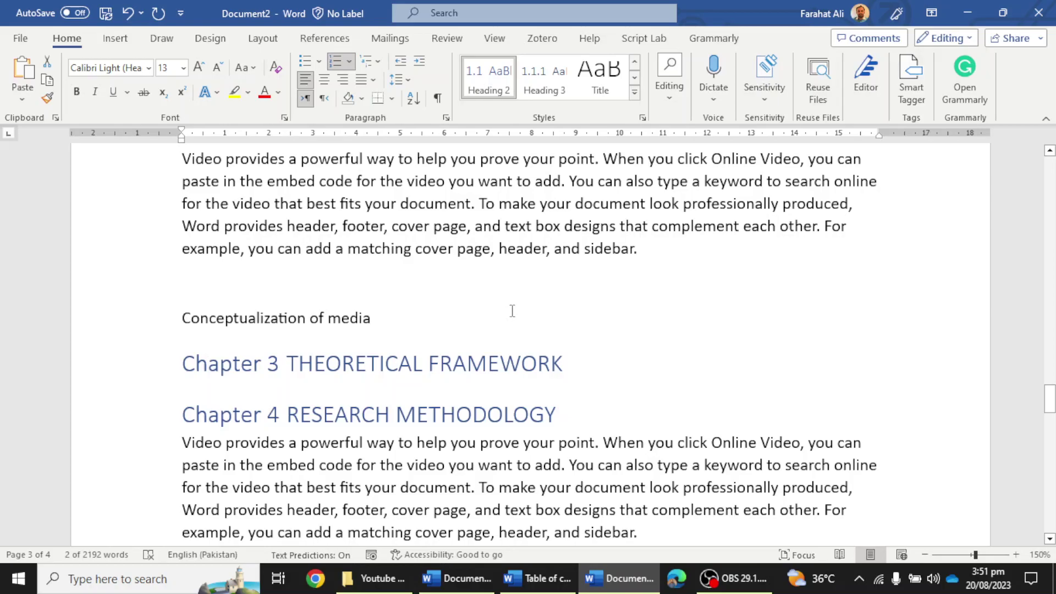
Select INTRODUCTION in the Chapter 1 heading and expand the full Styles gallery
{"action": "scroll", "coordinate": [572, 315], "scroll_direction": "up", "scroll_amount": 15}
{"action": "scroll", "coordinate": [573, 315], "scroll_direction": "down", "scroll_amount": 6}
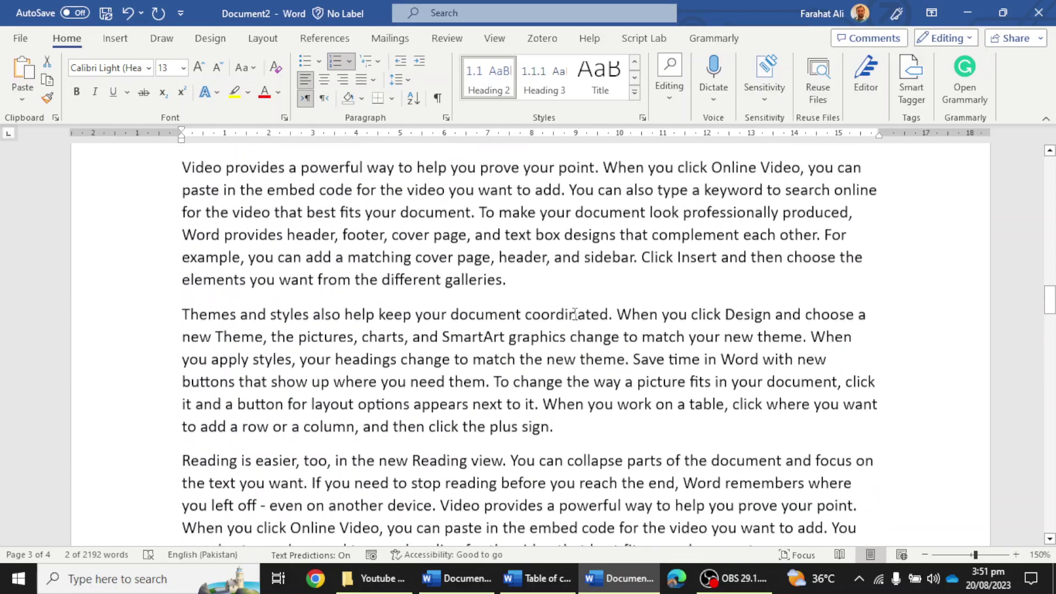
{"action": "scroll", "coordinate": [575, 314], "scroll_direction": "up", "scroll_amount": 20}
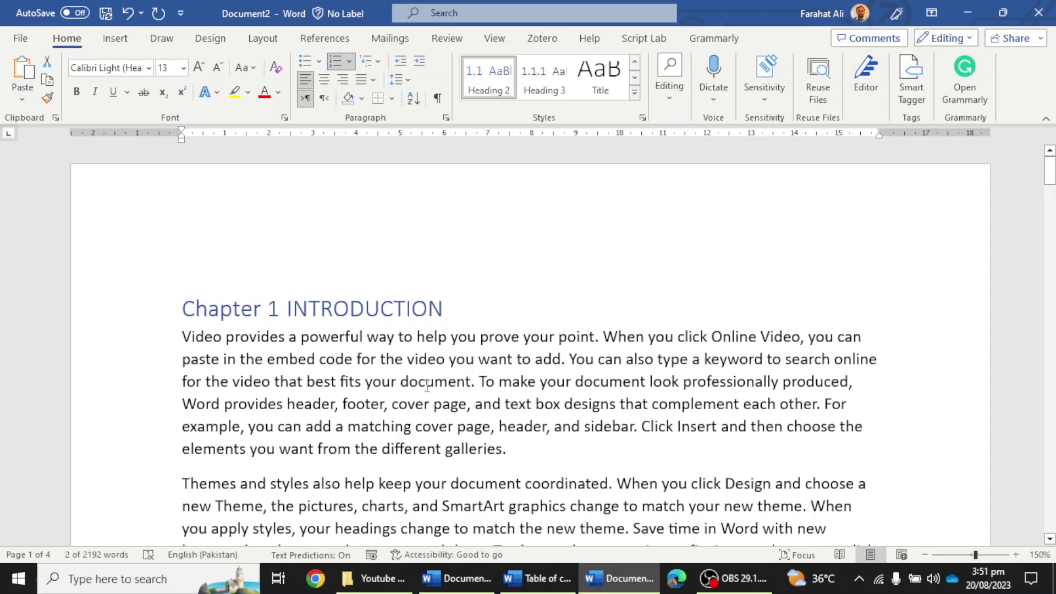
{"action": "left_click_drag", "start_coordinate": [448, 306], "coordinate": [190, 314]}
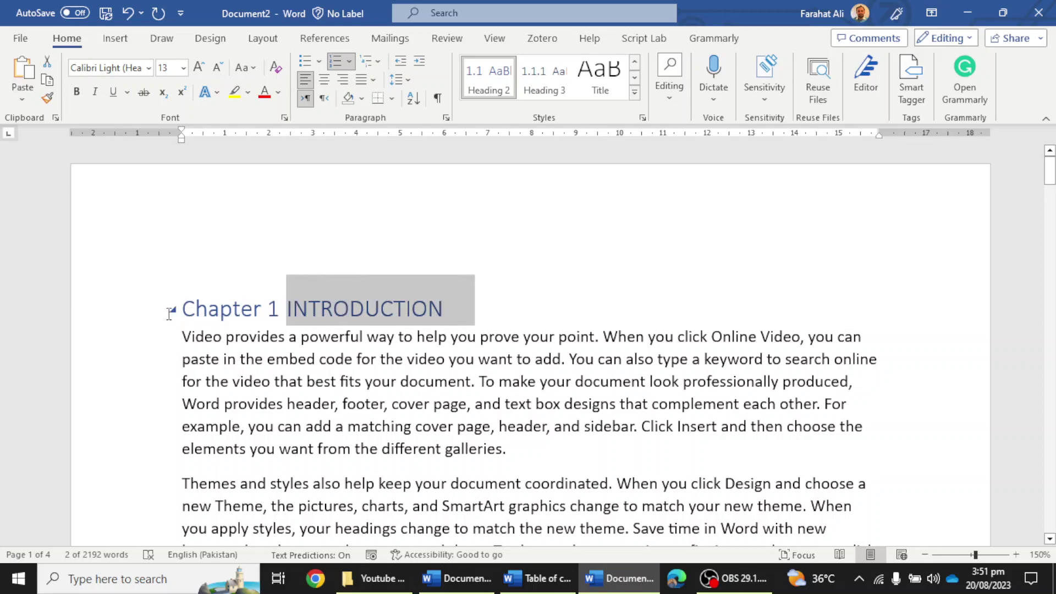
{"action": "left_click", "coordinate": [633, 96]}
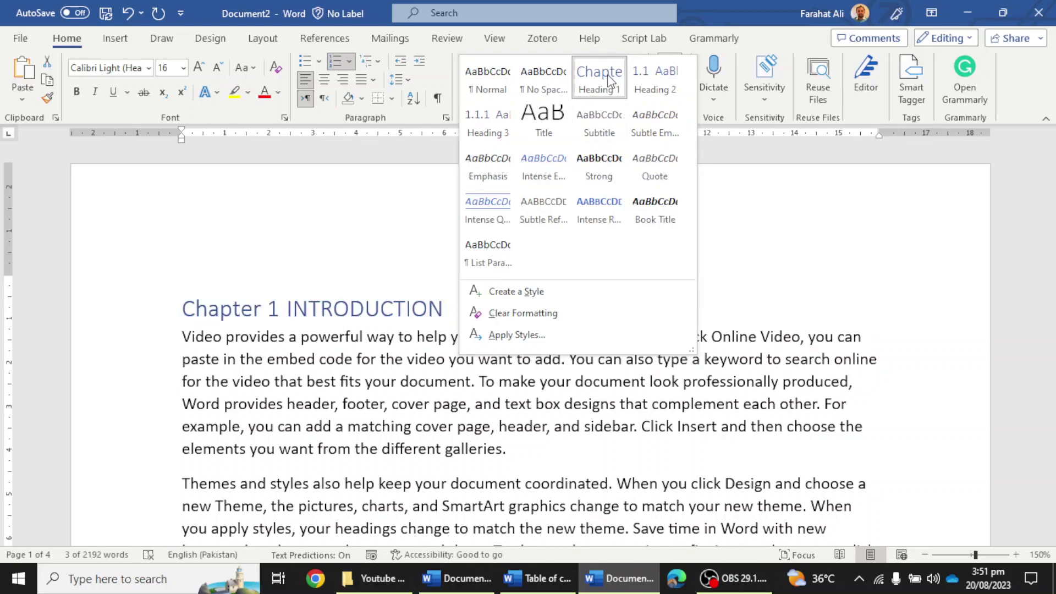
Modify the Heading 1 style so its font colour is black (Text 1)
{"action": "right_click", "coordinate": [609, 78]}
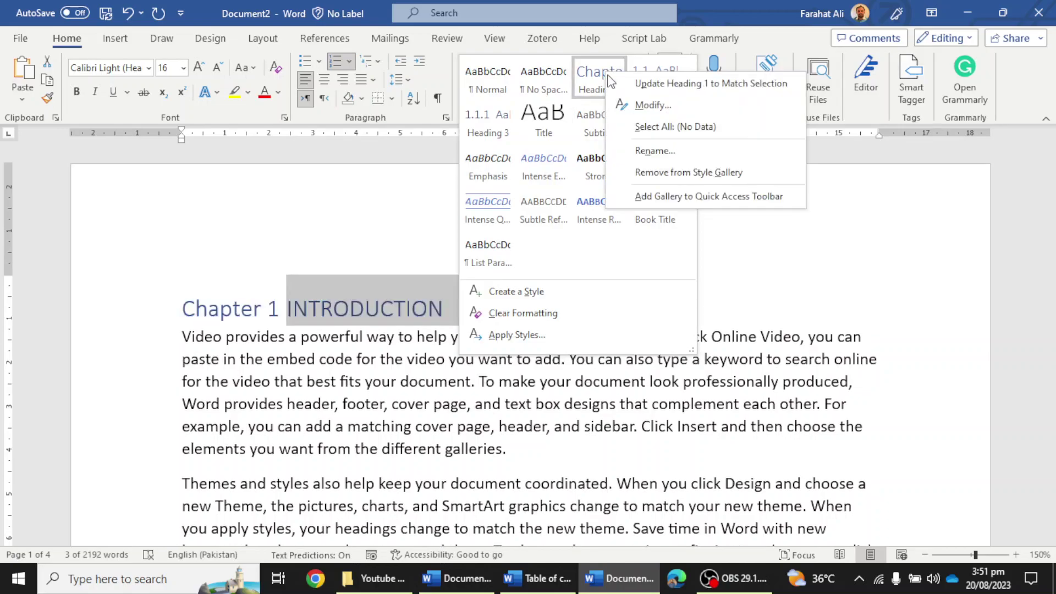
{"action": "left_click", "coordinate": [643, 105]}
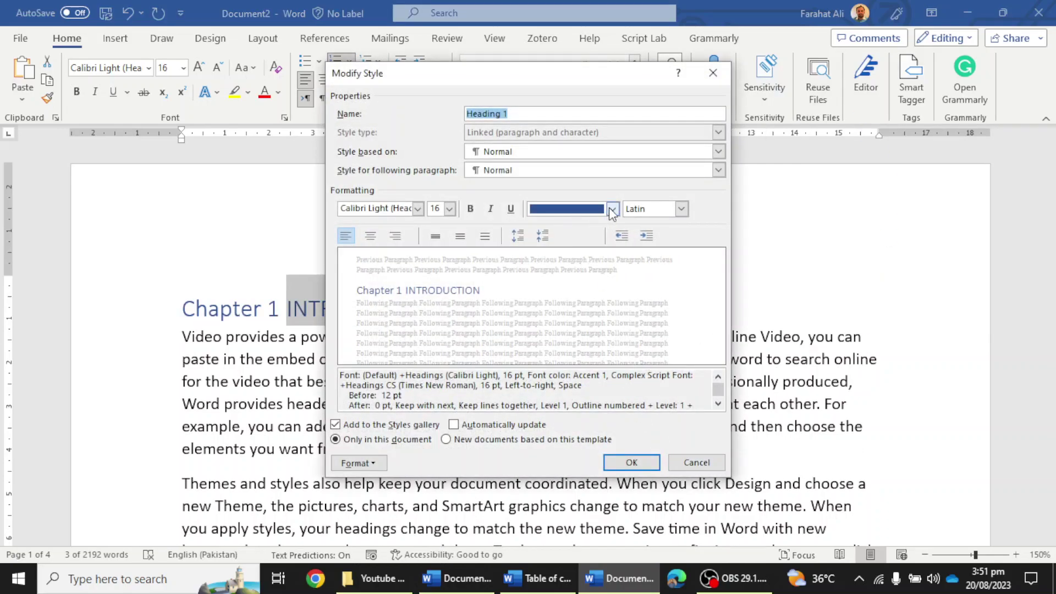
{"action": "left_click", "coordinate": [613, 209]}
{"action": "left_click", "coordinate": [580, 232]}
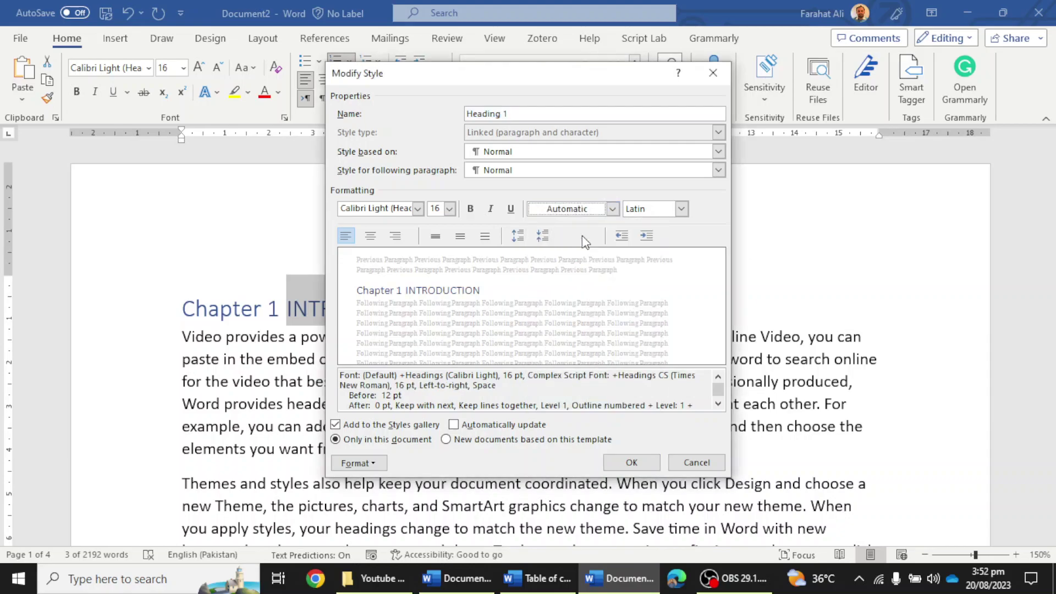
{"action": "left_click", "coordinate": [612, 208]}
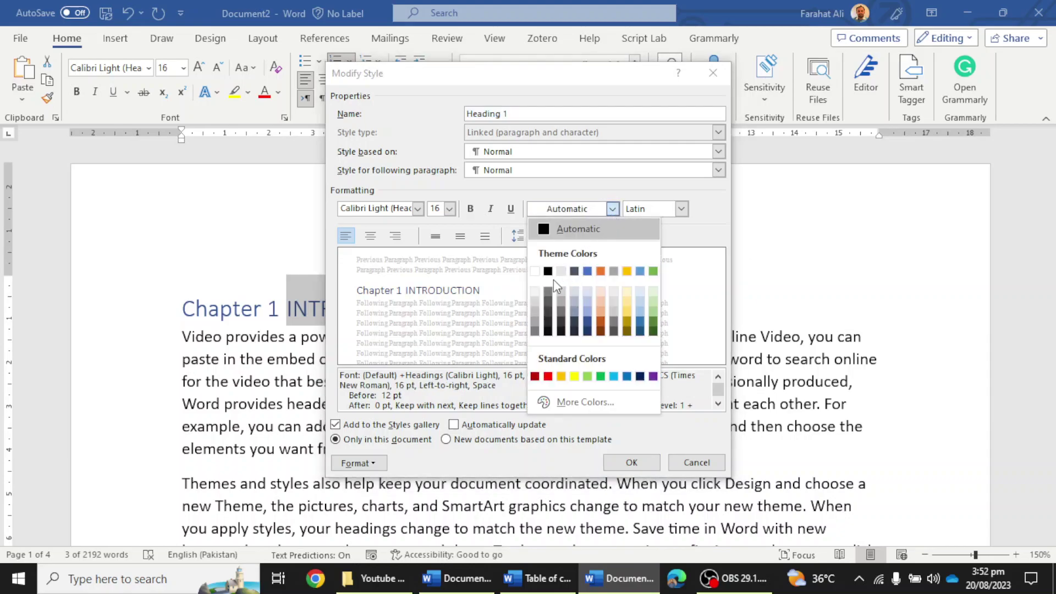
{"action": "left_click", "coordinate": [548, 271]}
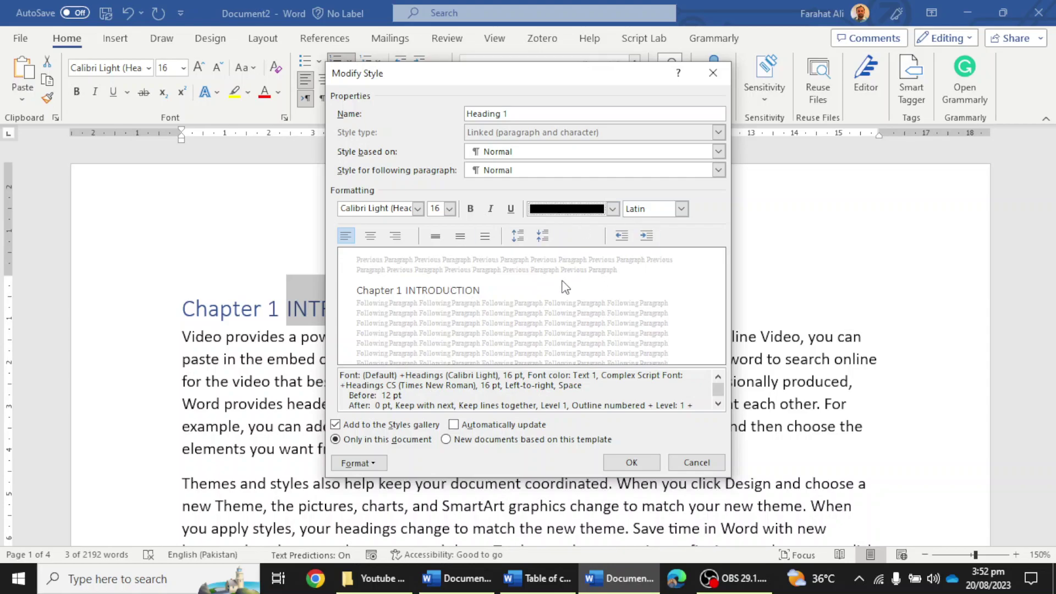
Give Heading 1 Times New Roman 16 pt with 6 pt spacing before and after
{"action": "left_click", "coordinate": [418, 209]}
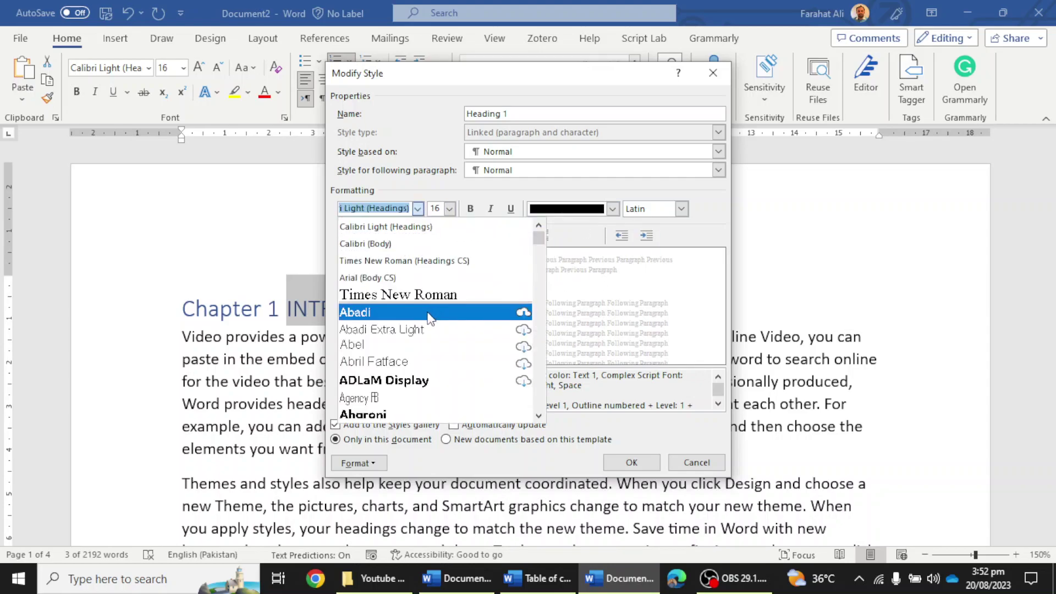
{"action": "left_click", "coordinate": [430, 295]}
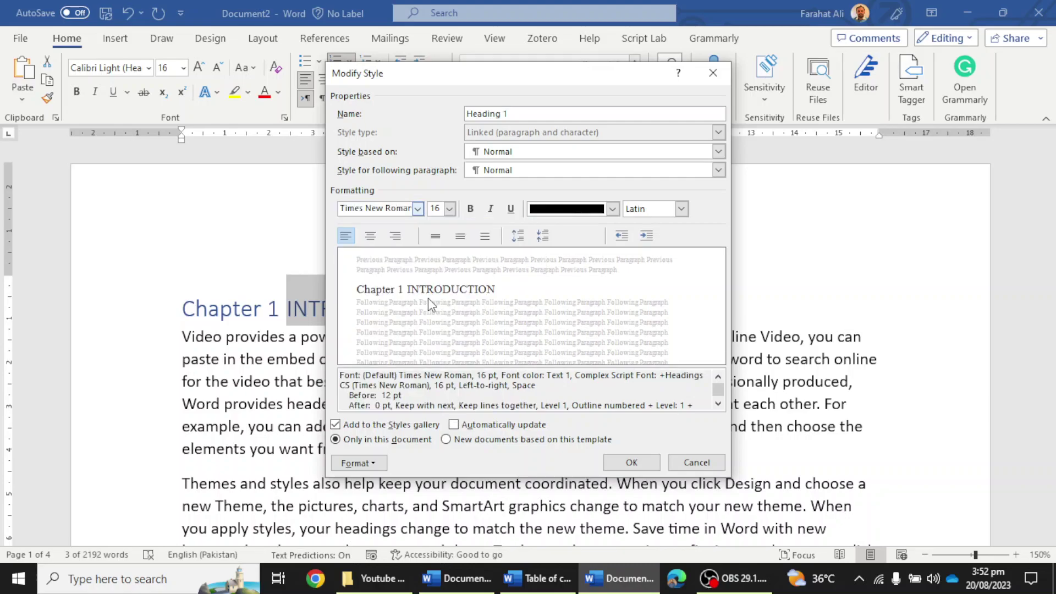
{"action": "left_click", "coordinate": [450, 209]}
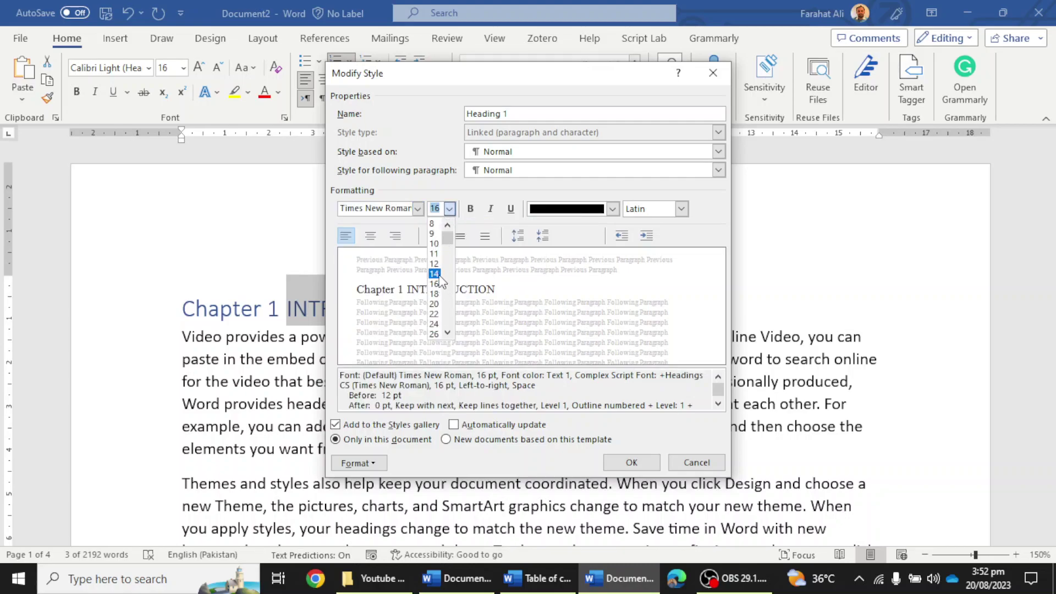
{"action": "left_click", "coordinate": [721, 229]}
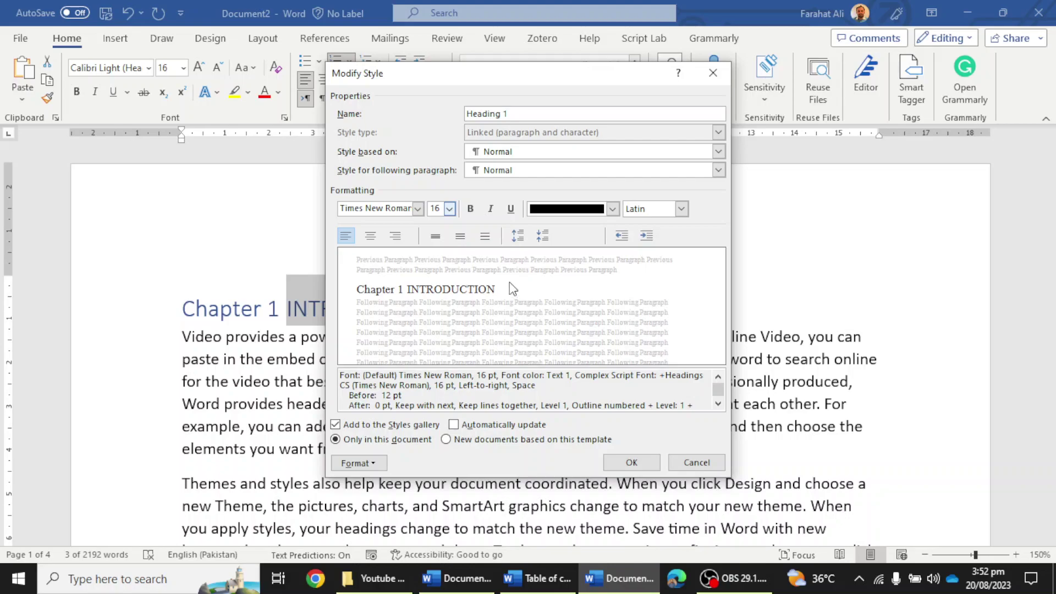
{"action": "left_click", "coordinate": [542, 236]}
{"action": "left_click", "coordinate": [543, 236]}
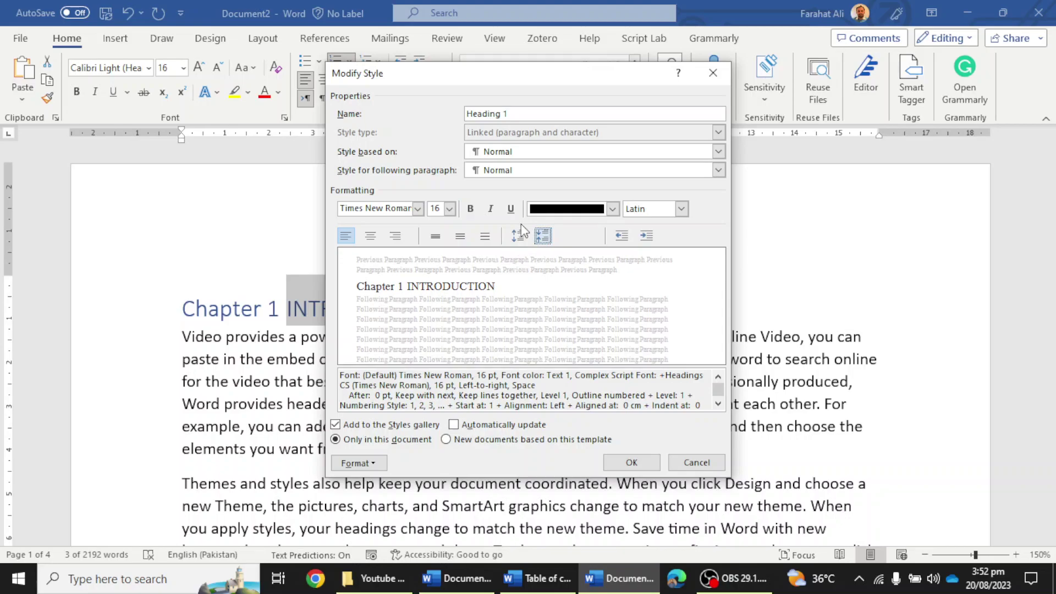
{"action": "left_click", "coordinate": [519, 236]}
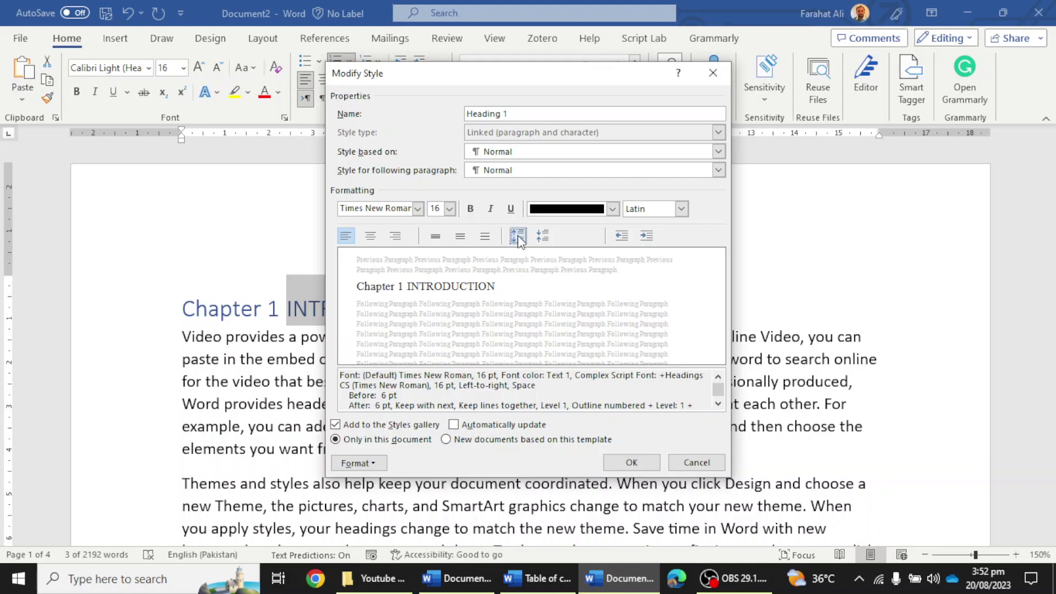
{"action": "left_click", "coordinate": [631, 464]}
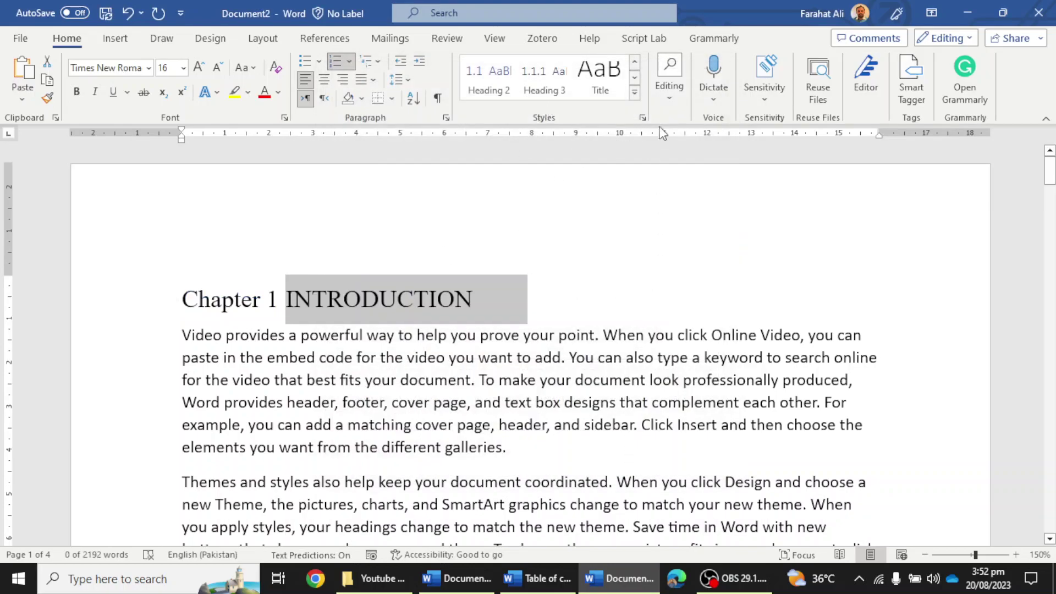
Update the Heading 1 style to match the selected chapter heading
{"action": "left_click", "coordinate": [633, 93]}
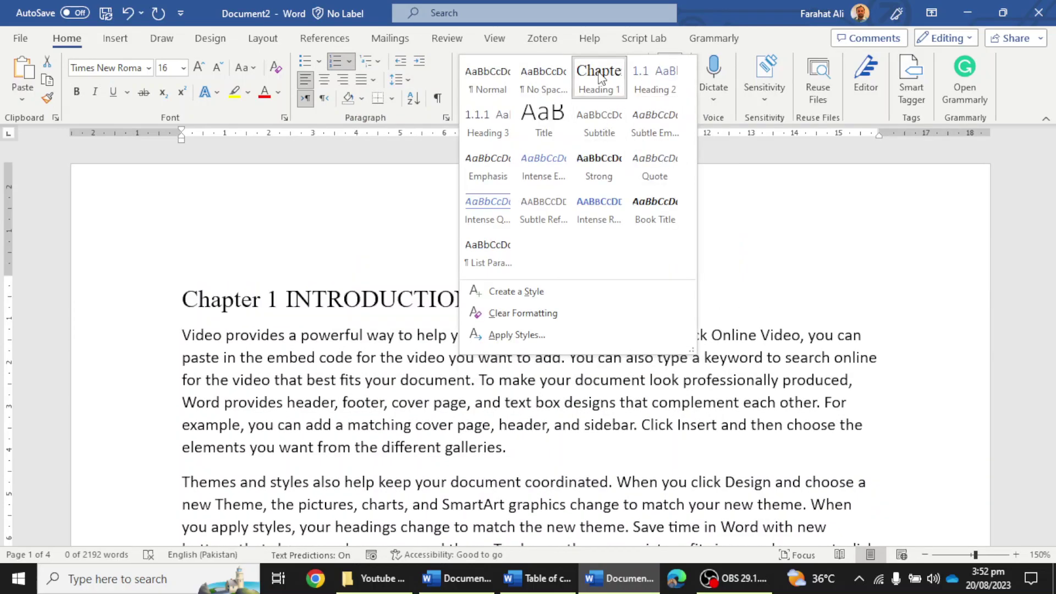
{"action": "right_click", "coordinate": [600, 74]}
{"action": "left_click", "coordinate": [626, 80]}
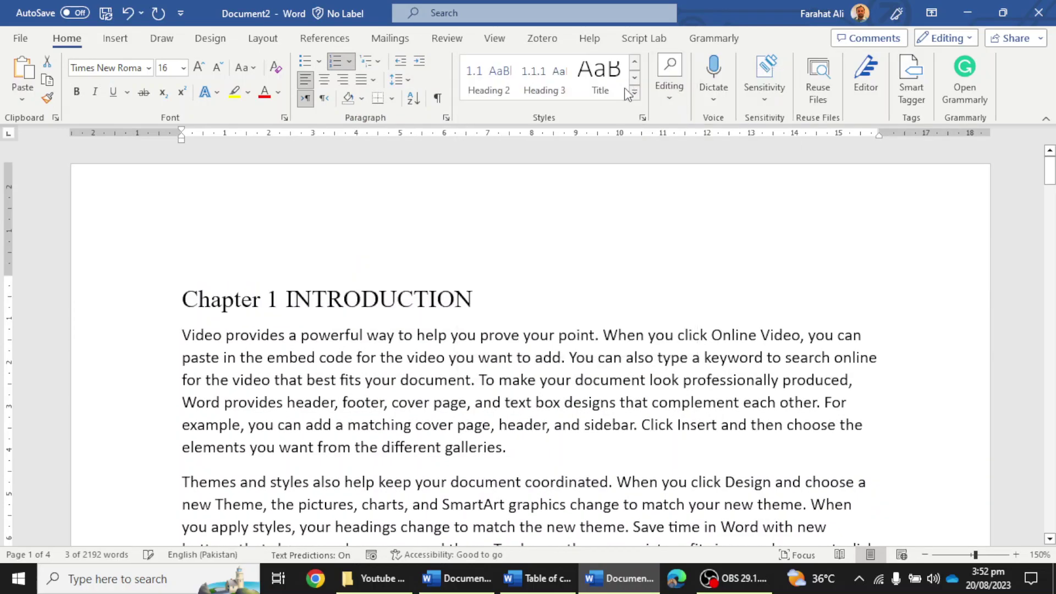
{"action": "scroll", "coordinate": [659, 392], "scroll_direction": "down", "scroll_amount": 10}
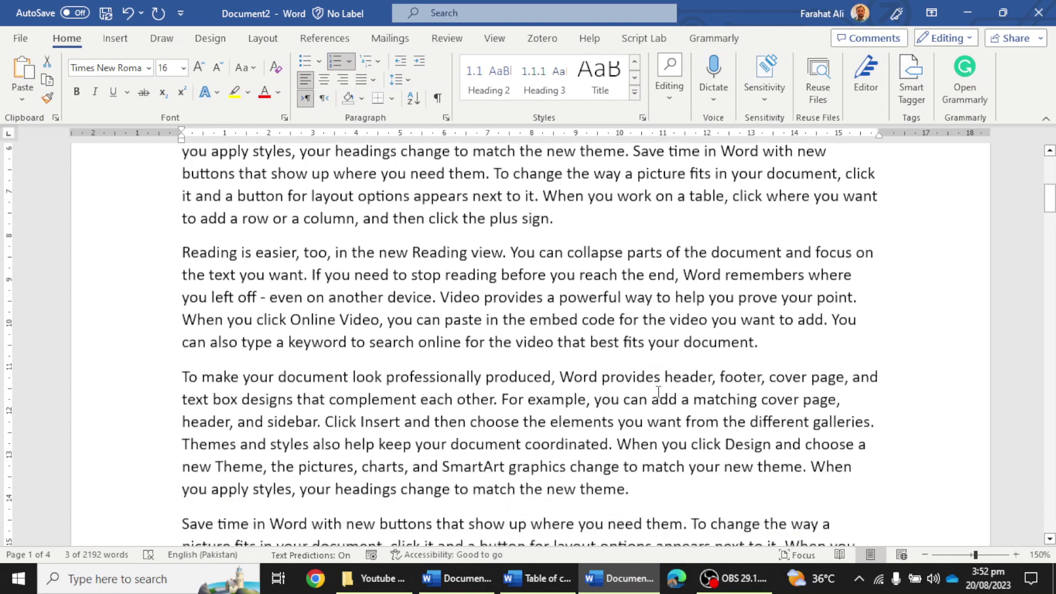
{"action": "scroll", "coordinate": [660, 395], "scroll_direction": "up", "scroll_amount": 10}
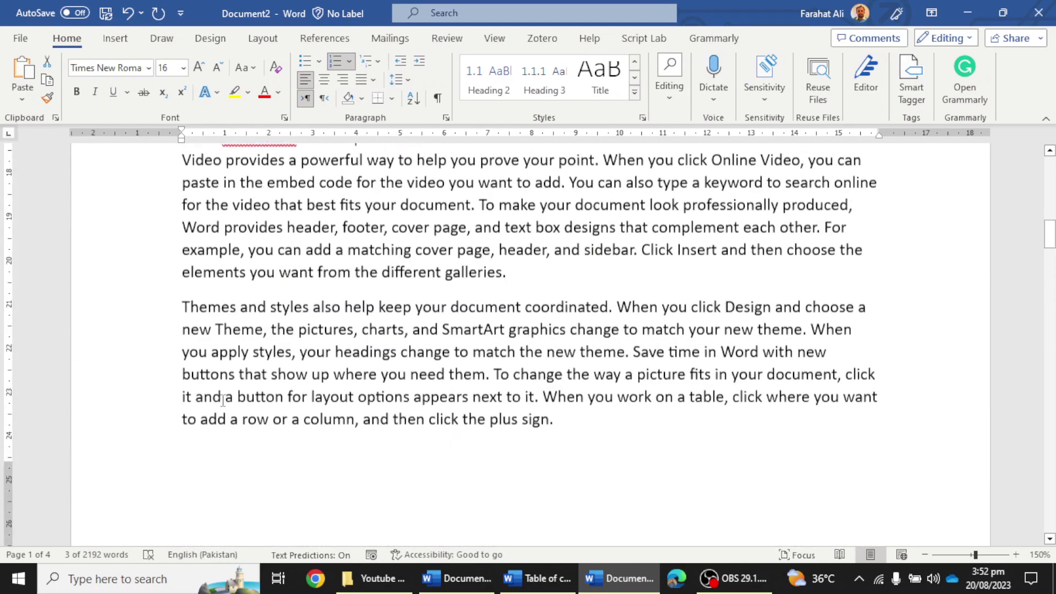
Bold the INTRODUCTION heading and update Heading 1 to match, bolding every chapter title
{"action": "left_click", "coordinate": [460, 266]}
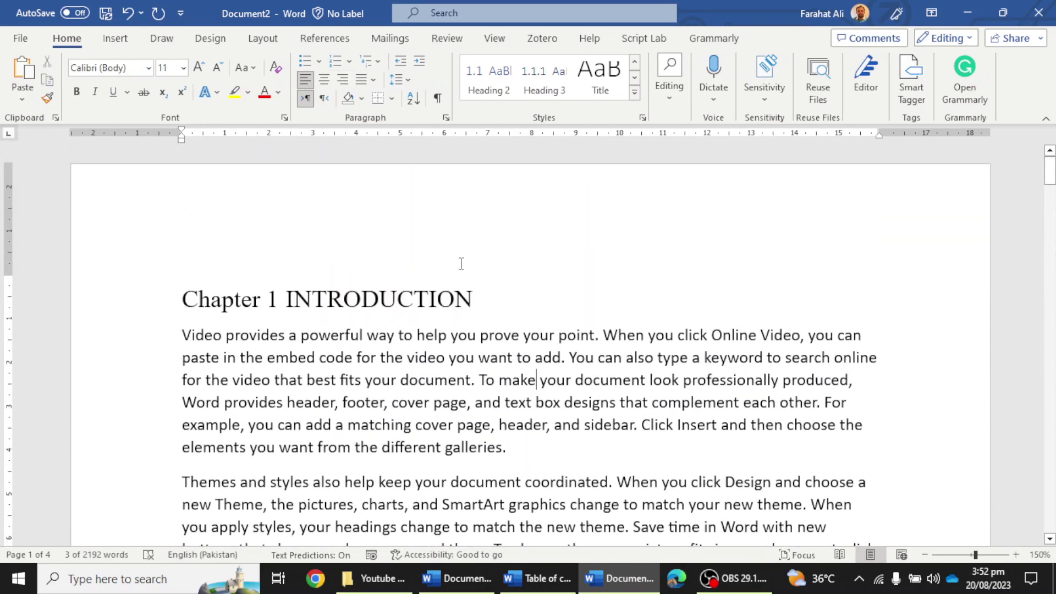
{"action": "left_click_drag", "start_coordinate": [479, 300], "coordinate": [278, 297]}
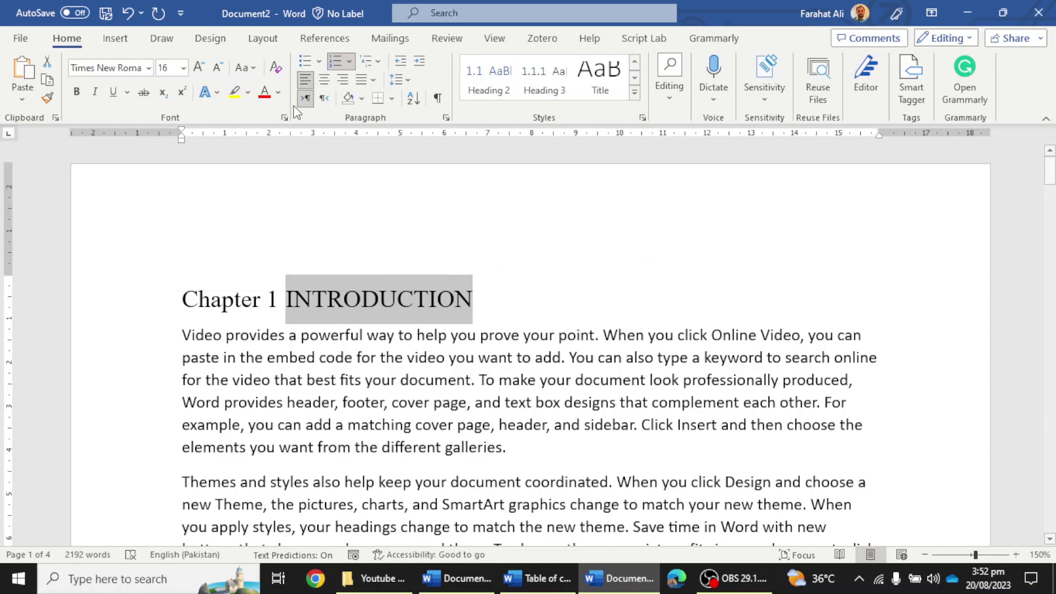
{"action": "left_click", "coordinate": [78, 92]}
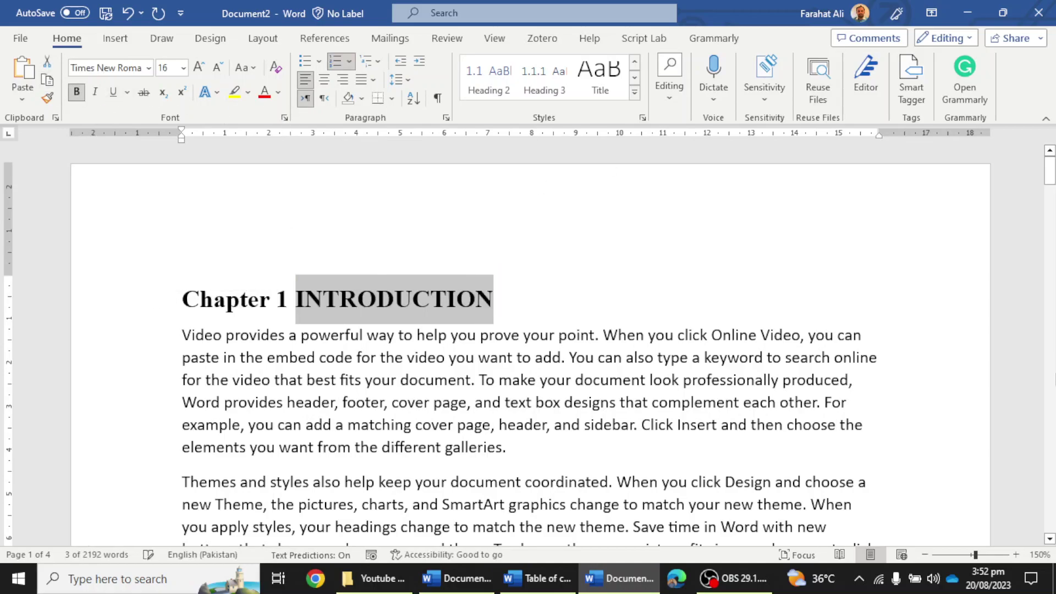
{"action": "left_click", "coordinate": [634, 92]}
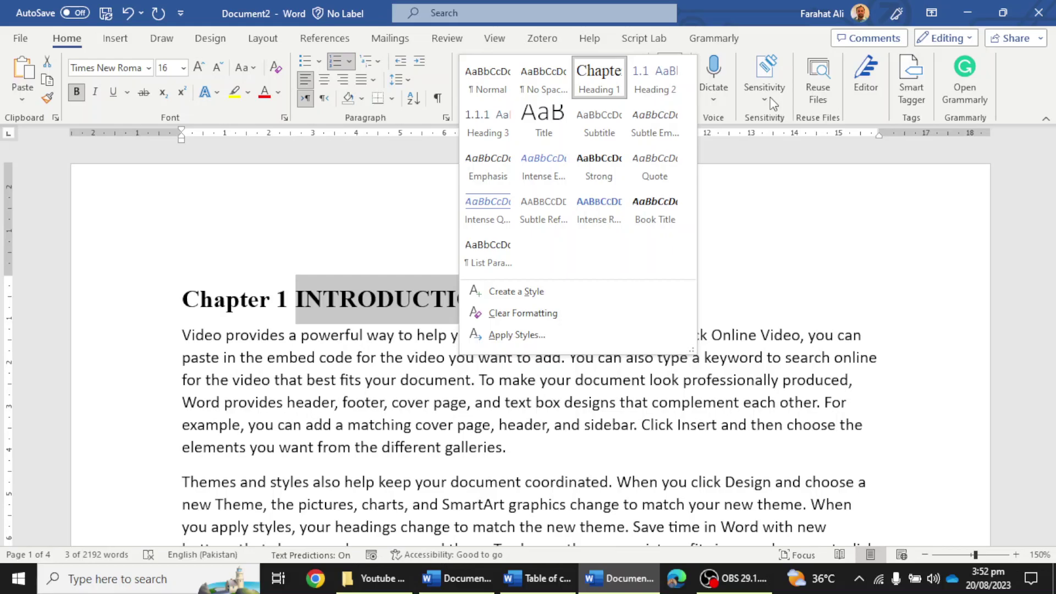
{"action": "right_click", "coordinate": [618, 83]}
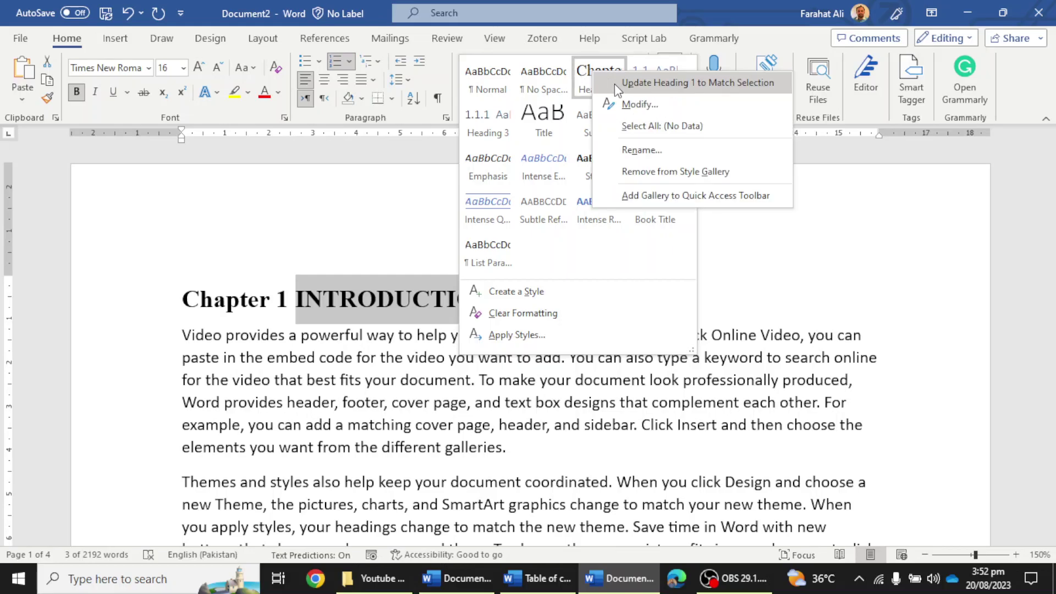
{"action": "left_click", "coordinate": [627, 84]}
{"action": "left_click", "coordinate": [545, 380]}
Select the Research Design subheading and open the Modify settings for the Heading 2 style
{"action": "scroll", "coordinate": [622, 405], "scroll_direction": "down", "scroll_amount": 15}
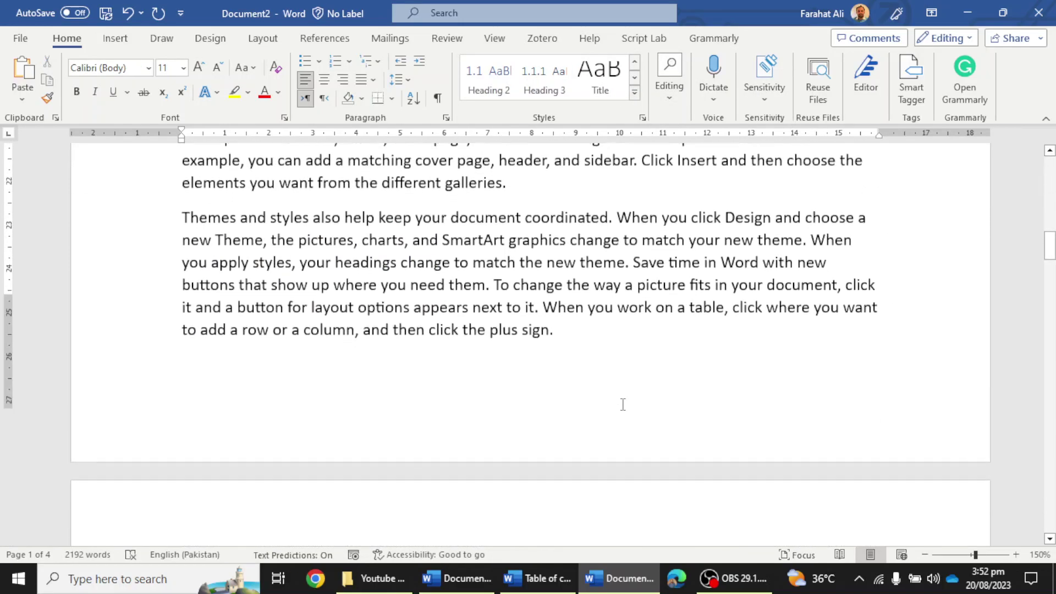
{"action": "scroll", "coordinate": [622, 406], "scroll_direction": "down", "scroll_amount": 12}
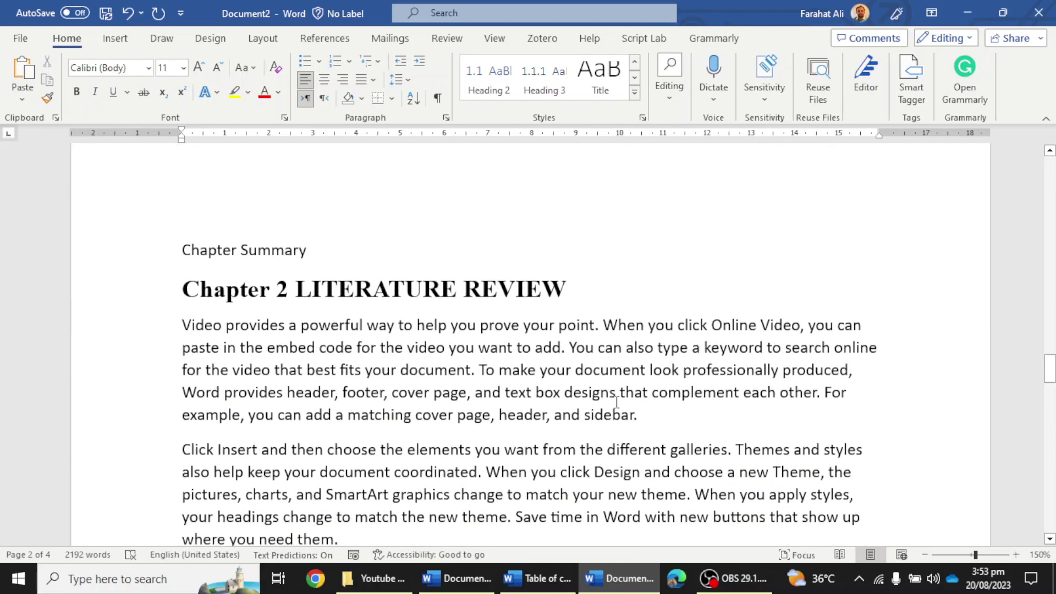
{"action": "scroll", "coordinate": [479, 200], "scroll_direction": "down", "scroll_amount": 15}
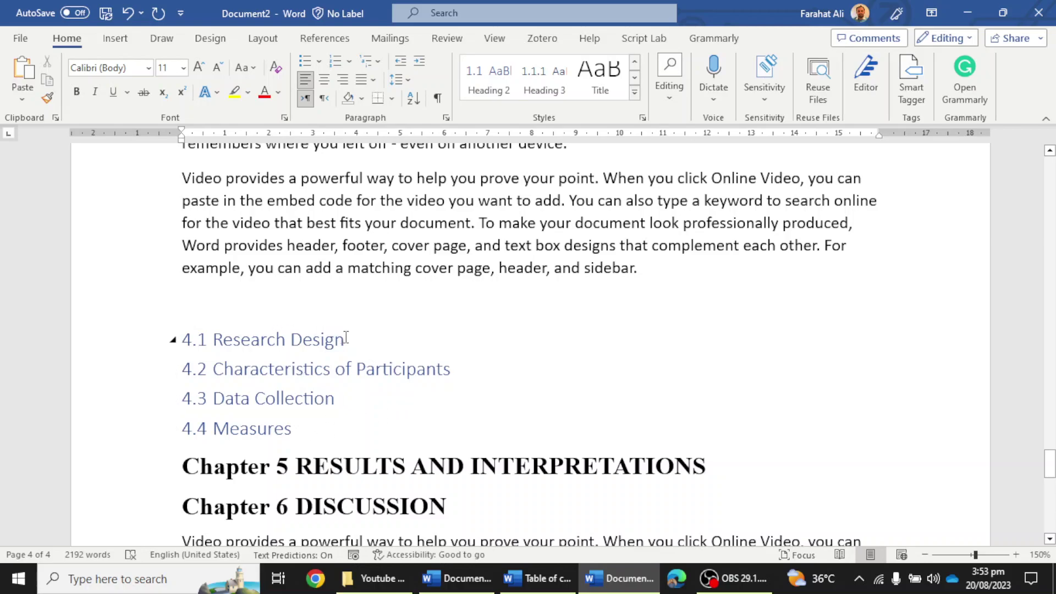
{"action": "left_click_drag", "start_coordinate": [347, 338], "coordinate": [214, 340]}
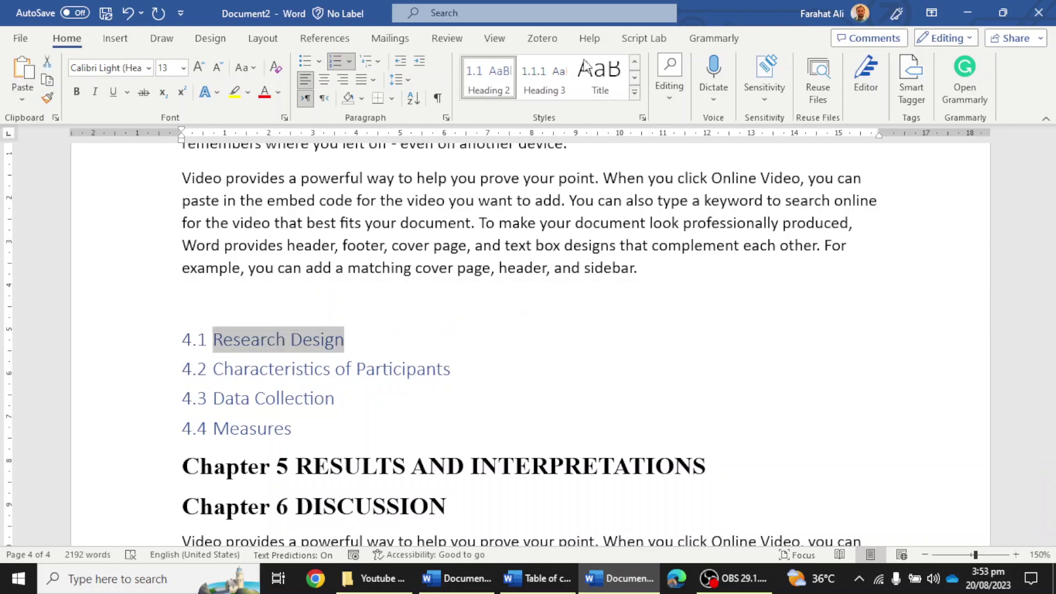
{"action": "right_click", "coordinate": [499, 90]}
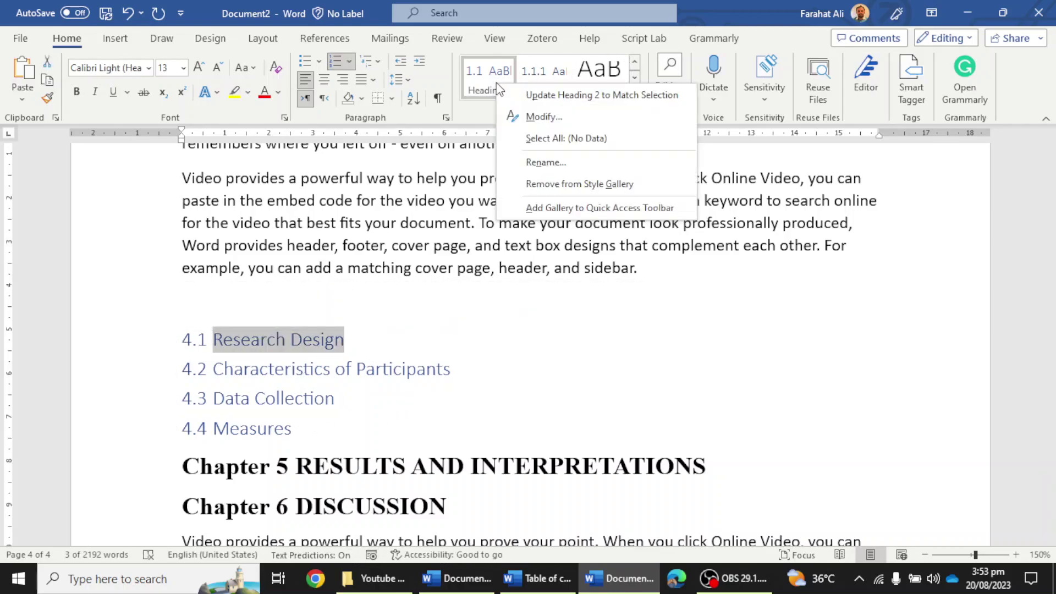
{"action": "left_click", "coordinate": [572, 117]}
{"action": "left_click", "coordinate": [696, 462]}
Apply Heading 3 to Purpose of the study, Scope of the Study and Objectives of the Study
{"action": "scroll", "coordinate": [502, 355], "scroll_direction": "down", "scroll_amount": 15}
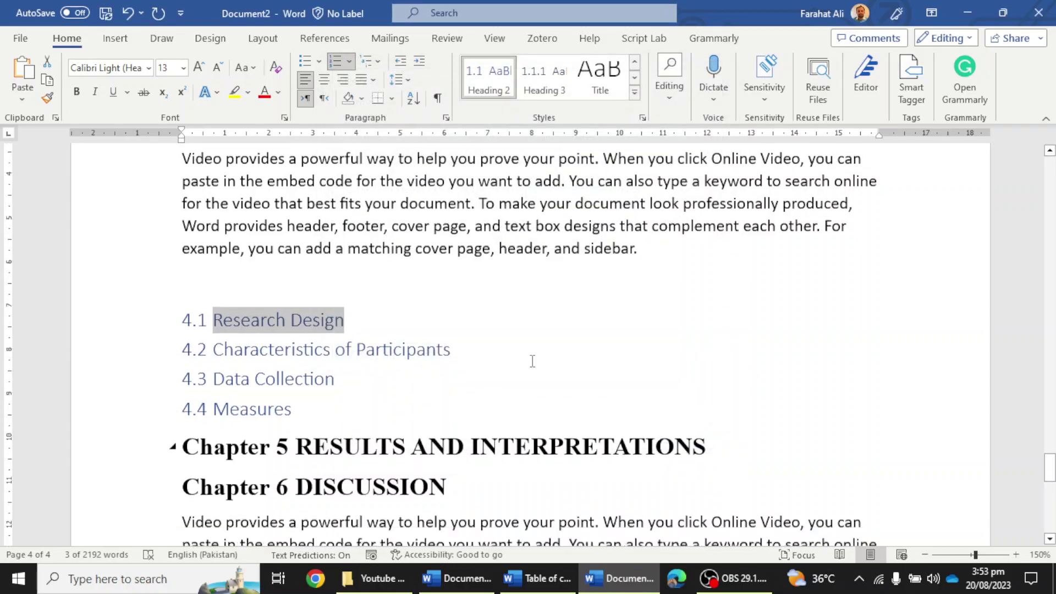
{"action": "scroll", "coordinate": [247, 390], "scroll_direction": "up", "scroll_amount": 3}
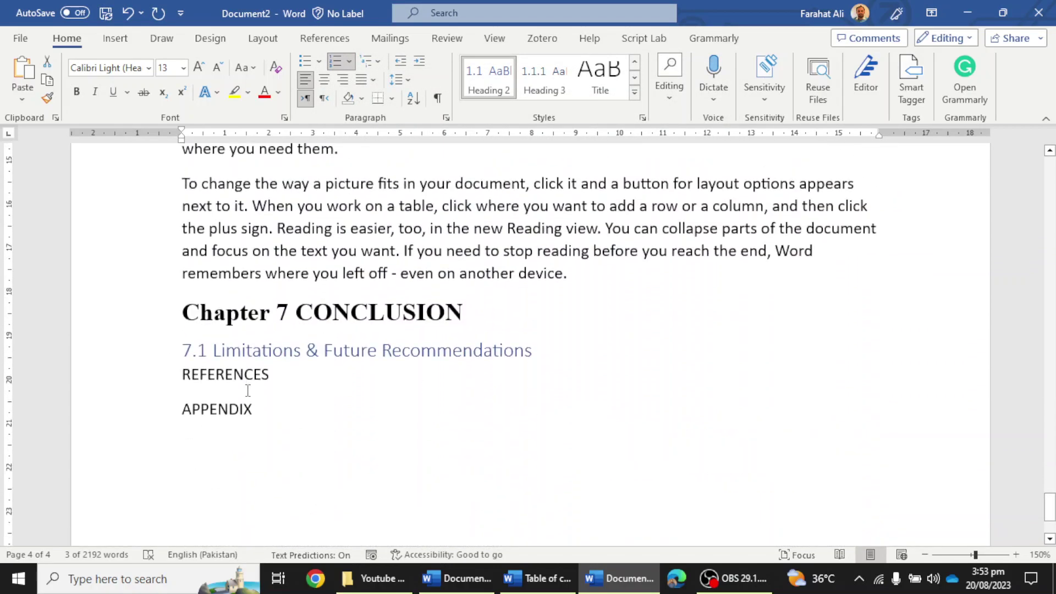
{"action": "scroll", "coordinate": [611, 369], "scroll_direction": "up", "scroll_amount": 20}
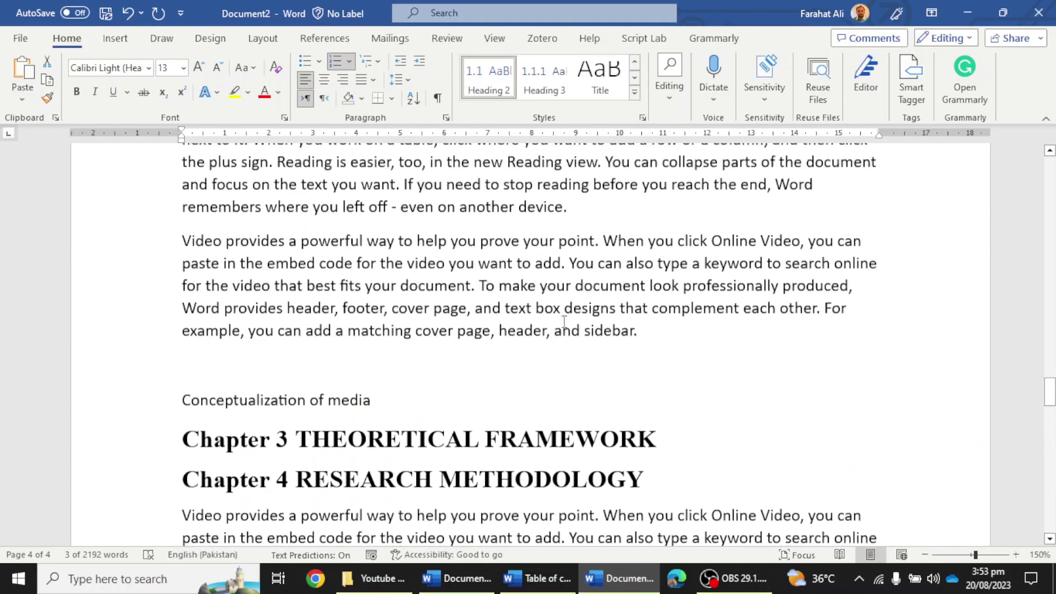
{"action": "scroll", "coordinate": [564, 320], "scroll_direction": "up", "scroll_amount": 15}
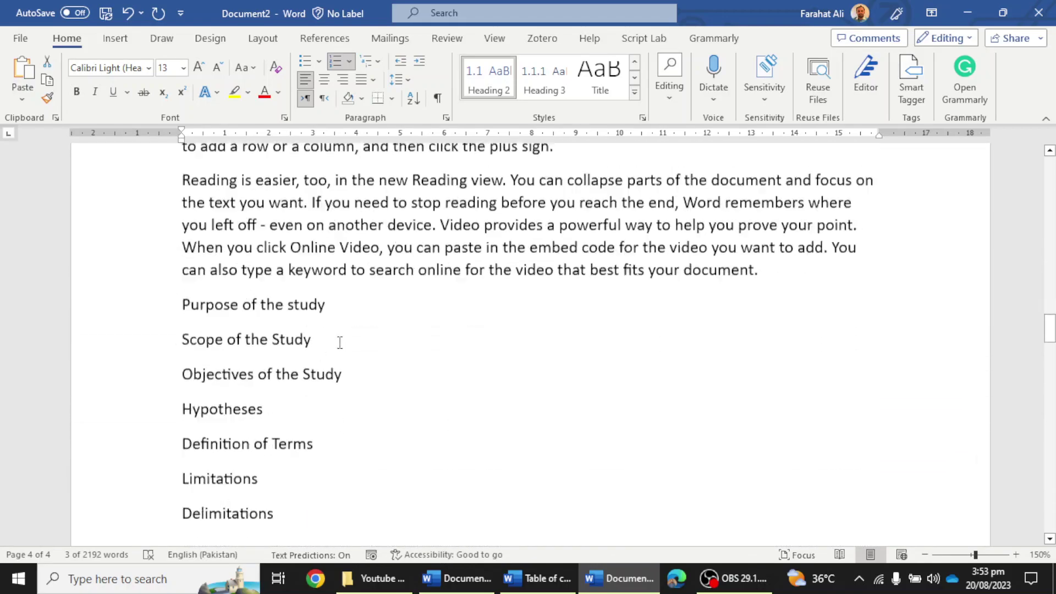
{"action": "left_click_drag", "start_coordinate": [327, 165], "coordinate": [169, 155]}
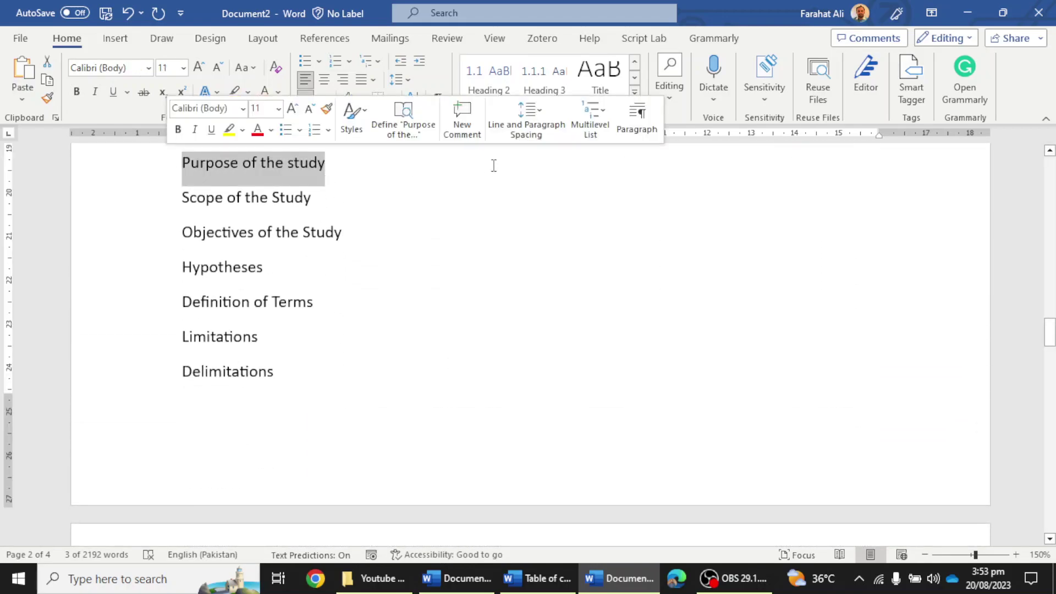
{"action": "left_click", "coordinate": [533, 82]}
{"action": "left_click_drag", "start_coordinate": [324, 194], "coordinate": [149, 194]}
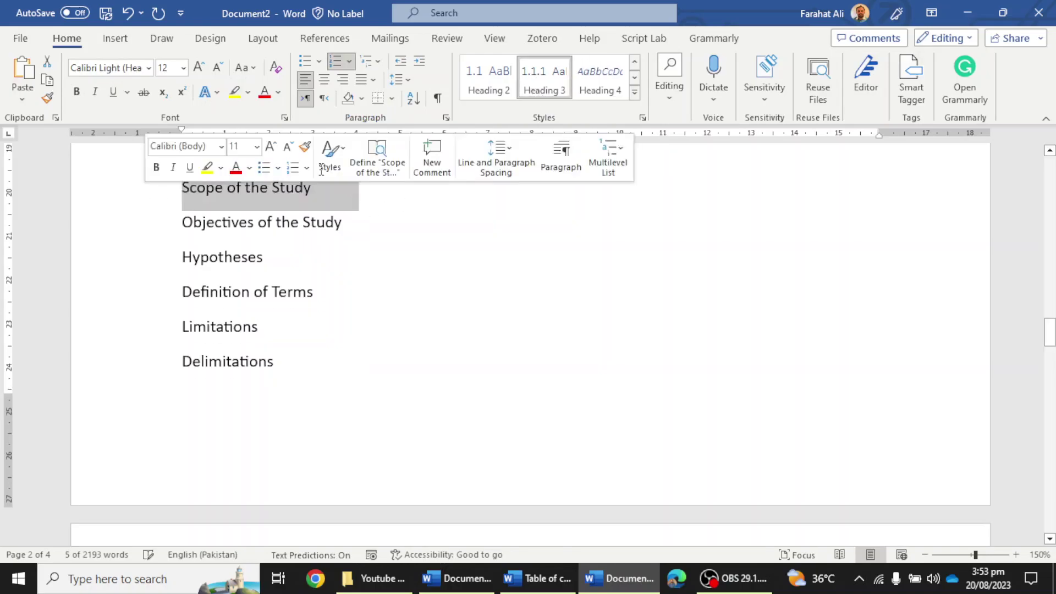
{"action": "left_click", "coordinate": [556, 88]}
{"action": "left_click_drag", "start_coordinate": [388, 215], "coordinate": [68, 213]}
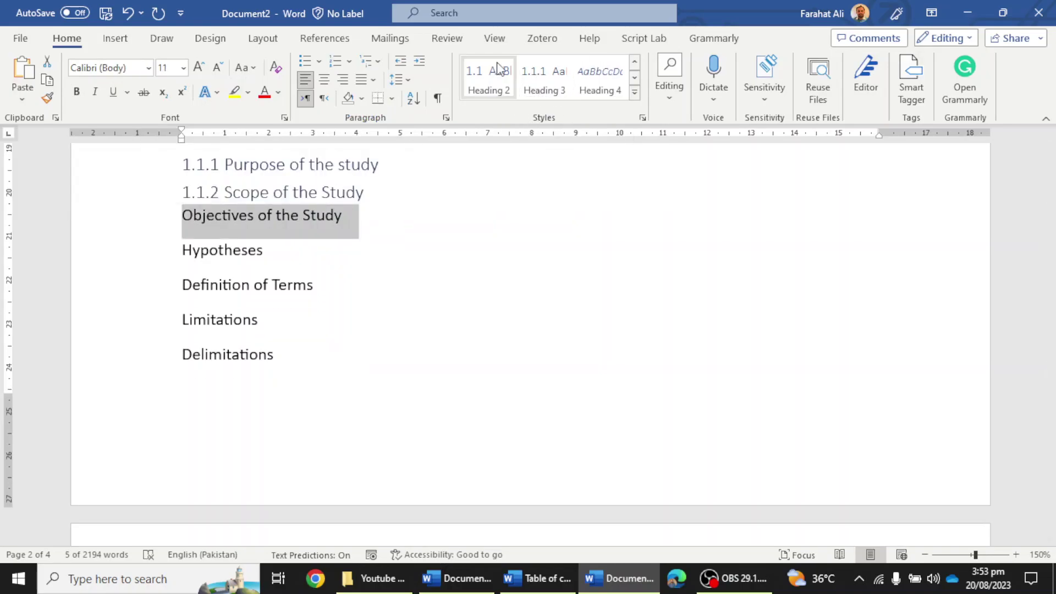
{"action": "left_click", "coordinate": [538, 92]}
{"action": "scroll", "coordinate": [635, 376], "scroll_direction": "up", "scroll_amount": 15}
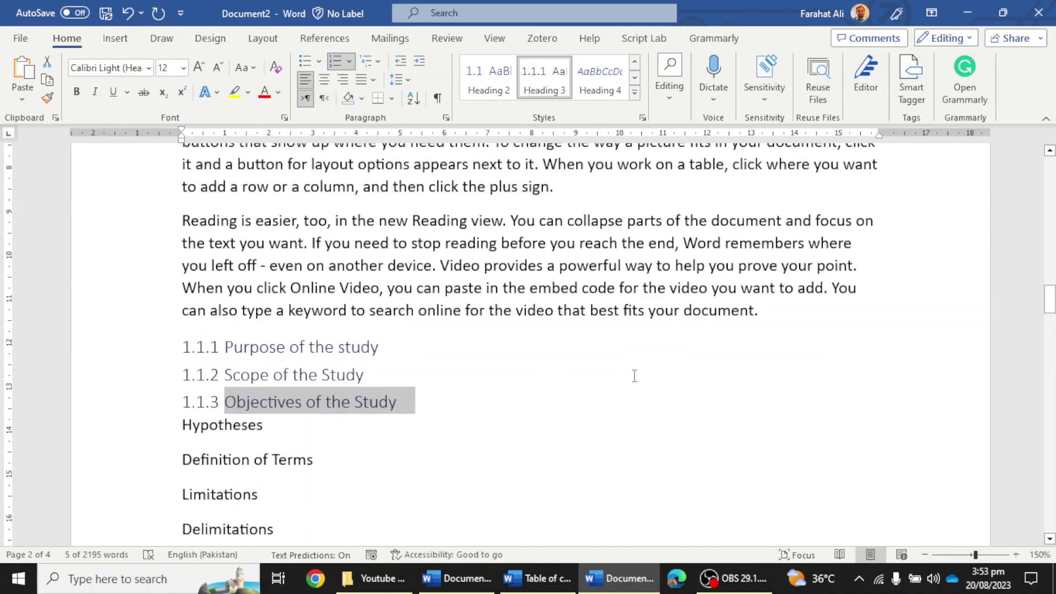
{"action": "scroll", "coordinate": [627, 373], "scroll_direction": "up", "scroll_amount": 3}
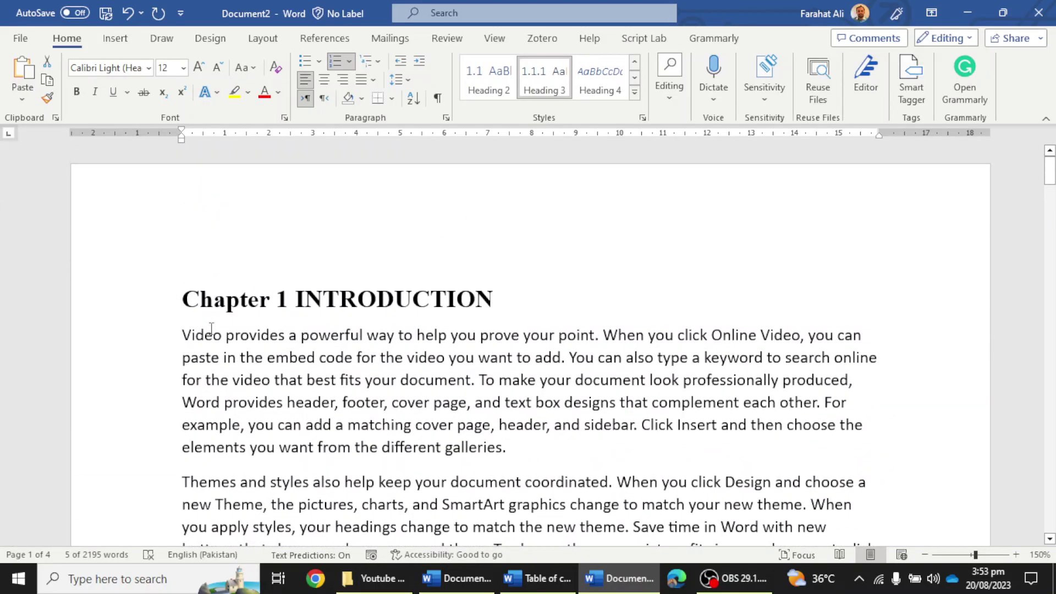
Add blank lines above the first chapter and restore the heading as Chapter 1 INTRODUCTION
{"action": "left_click", "coordinate": [177, 338]}
{"action": "key", "text": "Return"}
{"action": "key", "text": "Return"}
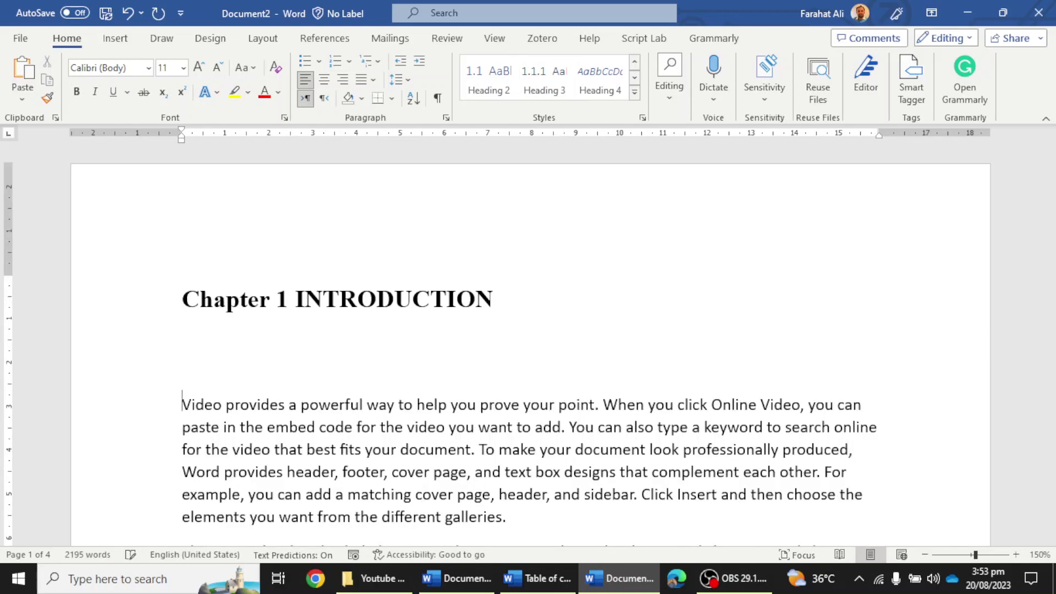
{"action": "left_click", "coordinate": [175, 299]}
{"action": "key", "text": "BackSpace"}
{"action": "key", "text": "Return"}
{"action": "key", "text": "Return"}
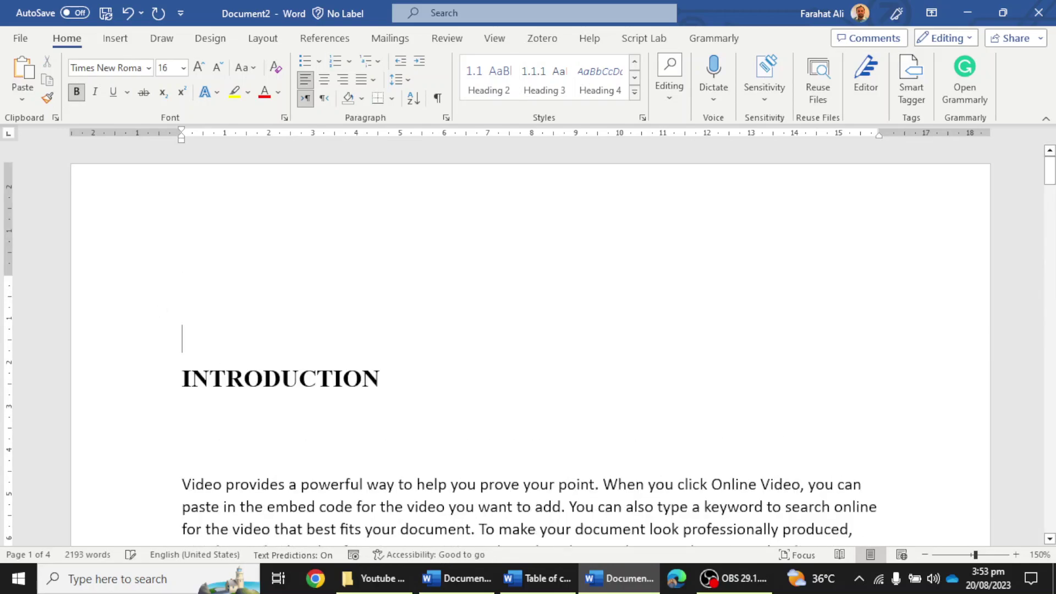
{"action": "left_click", "coordinate": [635, 94]}
{"action": "left_click", "coordinate": [695, 179]}
{"action": "left_click", "coordinate": [329, 489]}
{"action": "key", "text": "BackSpace"}
{"action": "key", "text": "BackSpace"}
Insert a page break so Chapter 1 starts on page 2, leaving a blank first page
{"action": "key", "text": "ctrl+Home"}
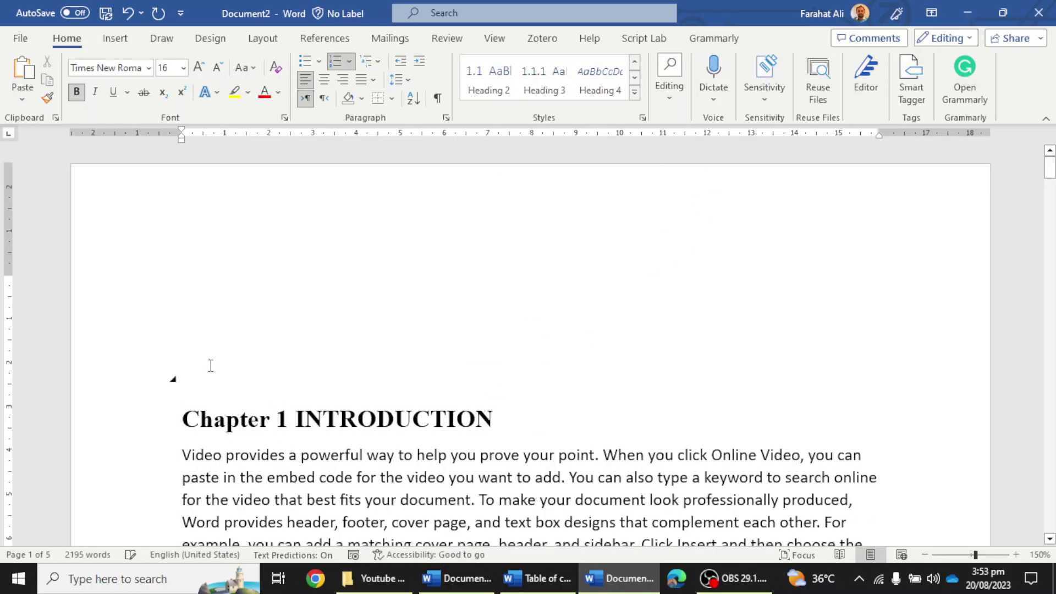
{"action": "key", "text": "ctrl+Return"}
{"action": "scroll", "coordinate": [268, 336], "scroll_direction": "up", "scroll_amount": 5}
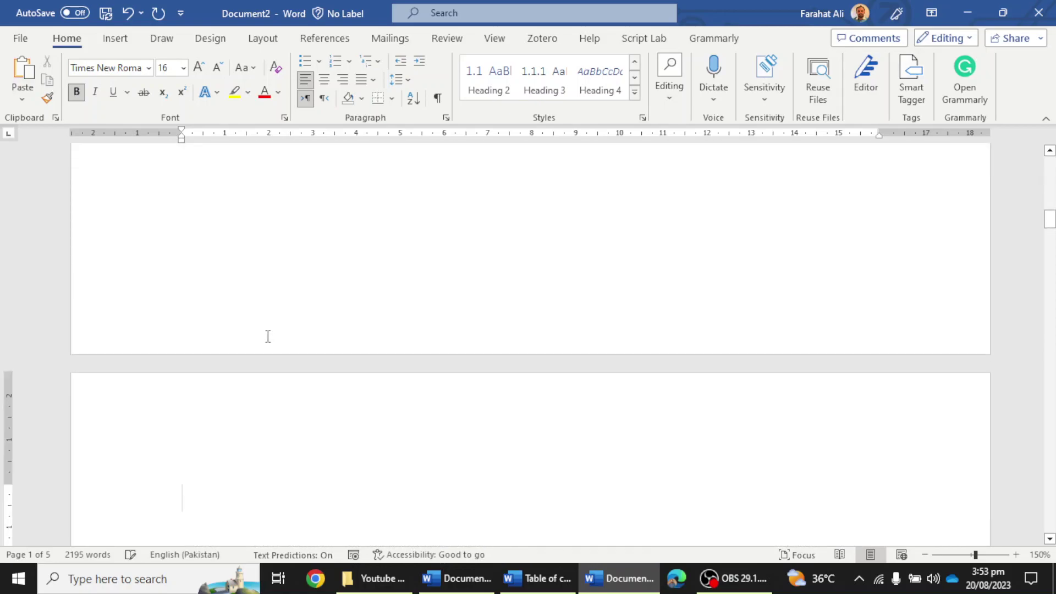
{"action": "left_click", "coordinate": [272, 309]}
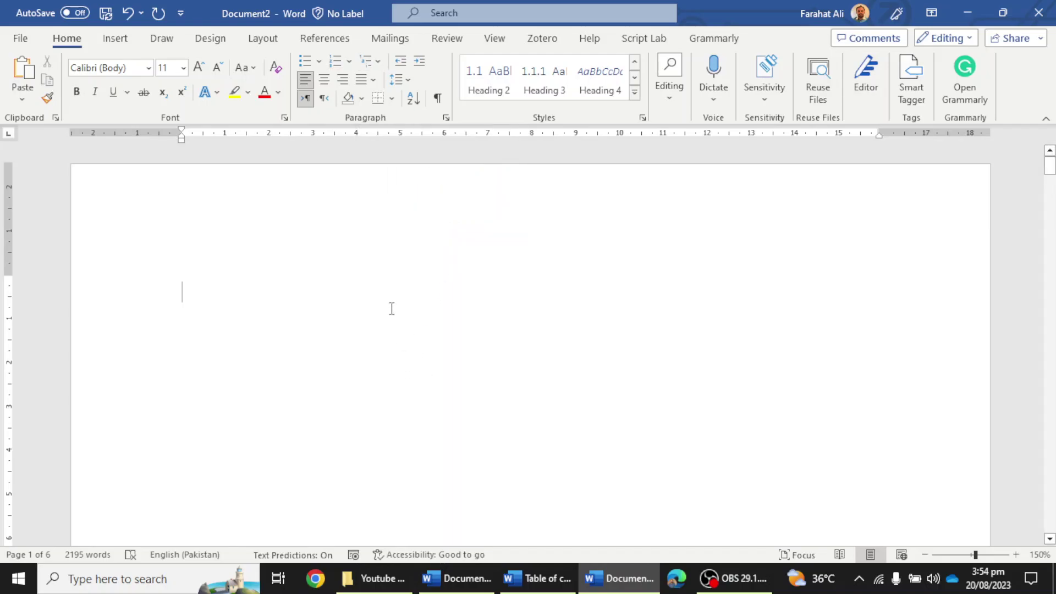
Insert the Automatic Table 2 table of contents from the References tab
{"action": "left_click", "coordinate": [314, 40]}
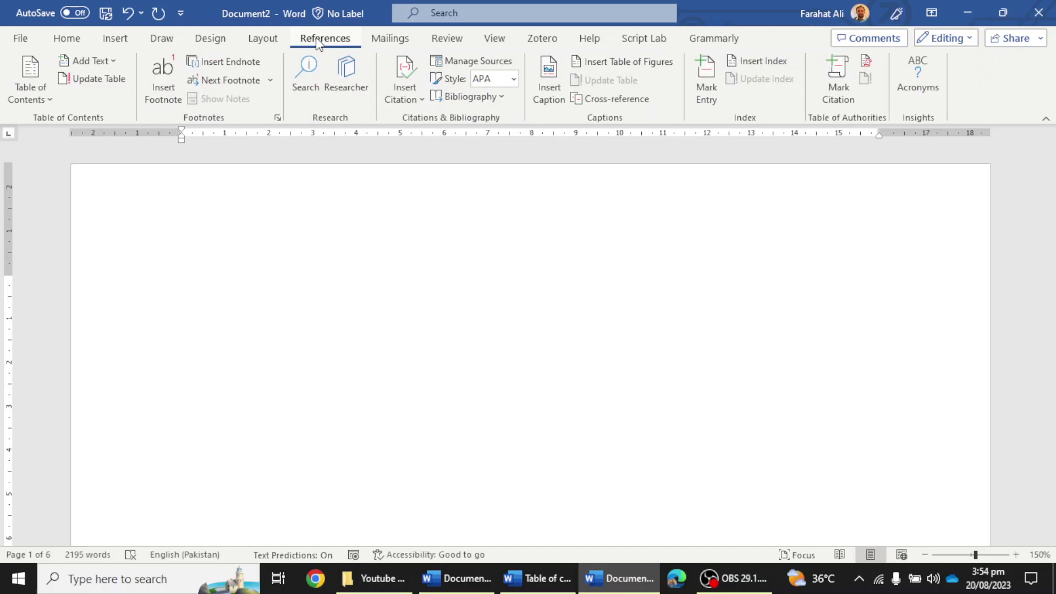
{"action": "left_click", "coordinate": [44, 91]}
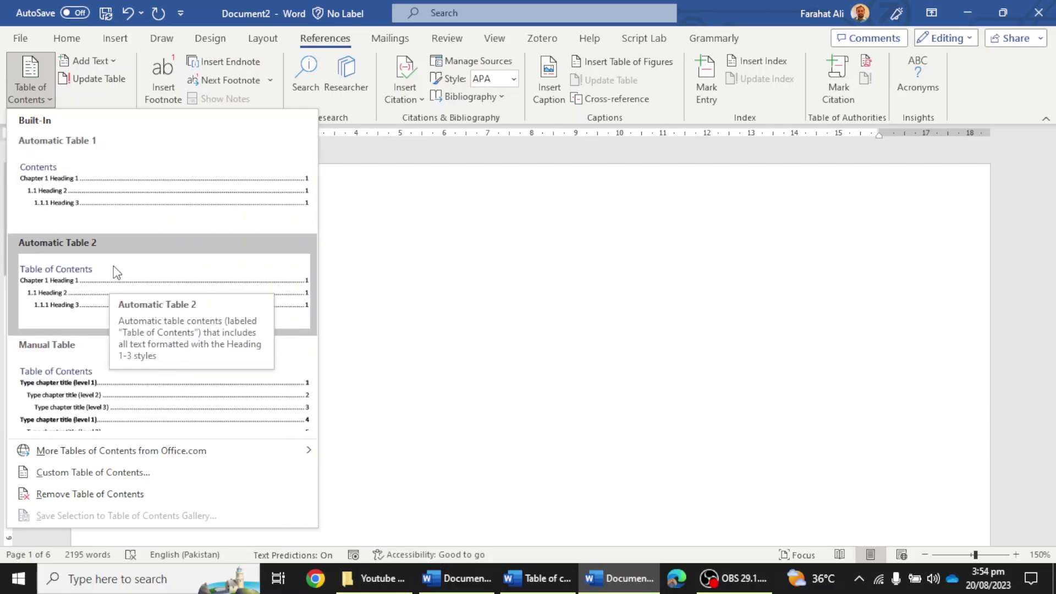
{"action": "left_click", "coordinate": [117, 272]}
{"action": "scroll", "coordinate": [660, 418], "scroll_direction": "up", "scroll_amount": 8}
{"action": "scroll", "coordinate": [640, 395], "scroll_direction": "up", "scroll_amount": 3}
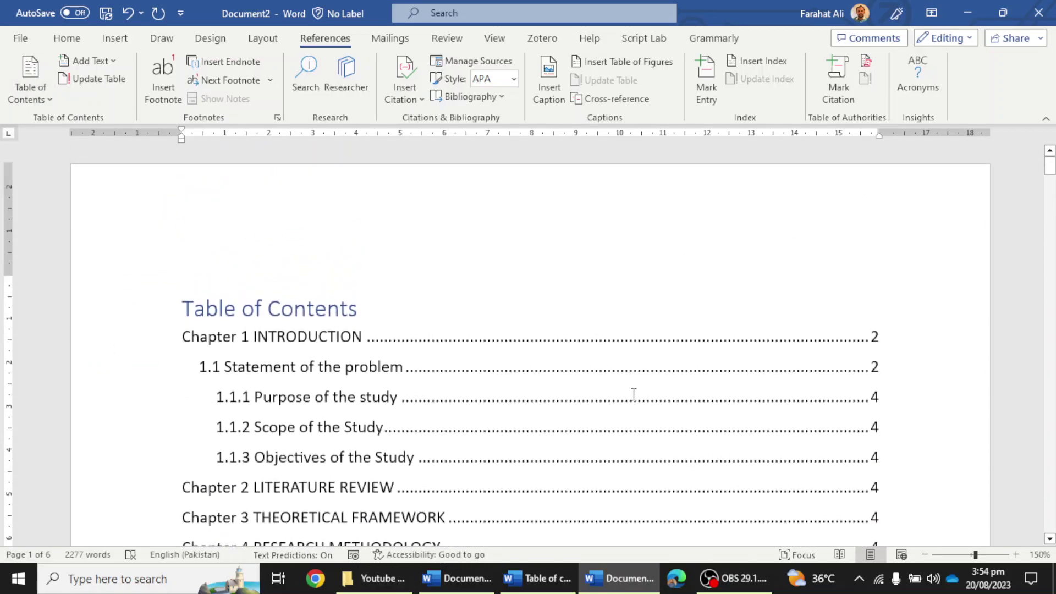
Select the inserted table of contents and review its chapter and section entries
{"action": "left_click", "coordinate": [611, 382]}
{"action": "scroll", "coordinate": [592, 382], "scroll_direction": "down", "scroll_amount": 4}
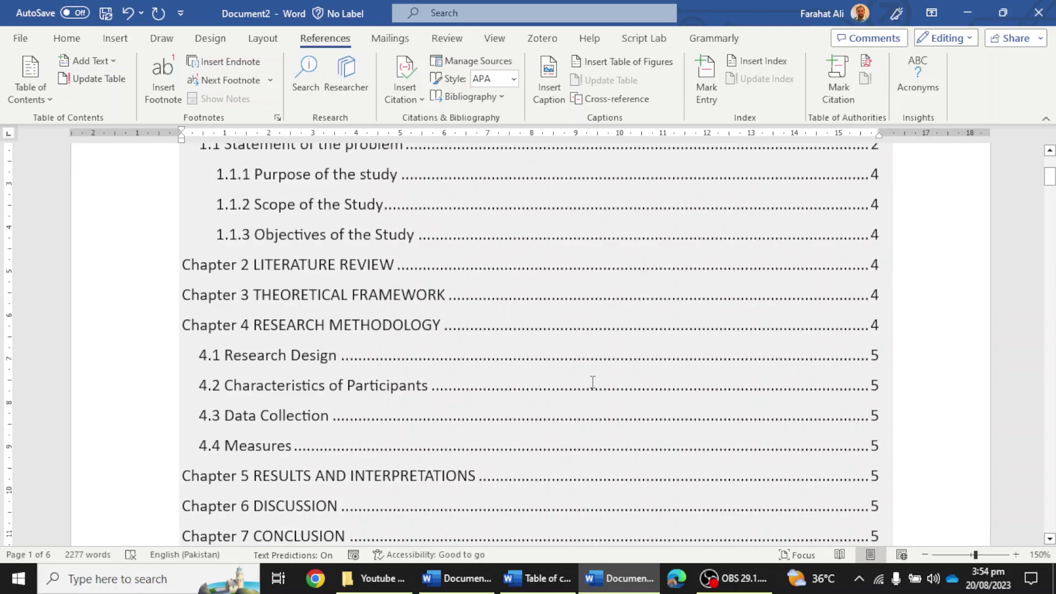
{"action": "scroll", "coordinate": [814, 308], "scroll_direction": "down", "scroll_amount": 4}
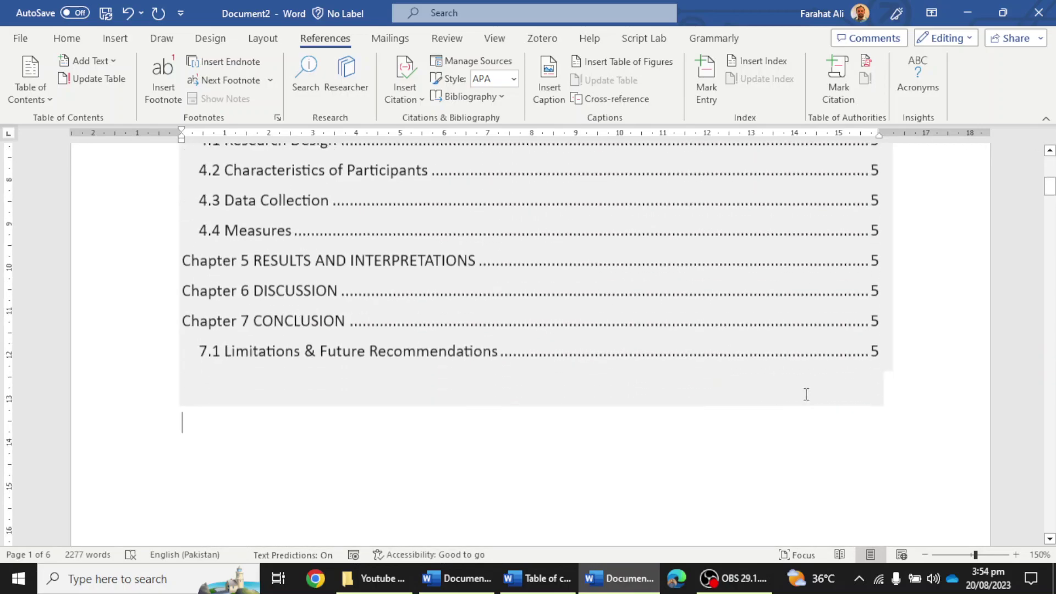
{"action": "left_click", "coordinate": [758, 395]}
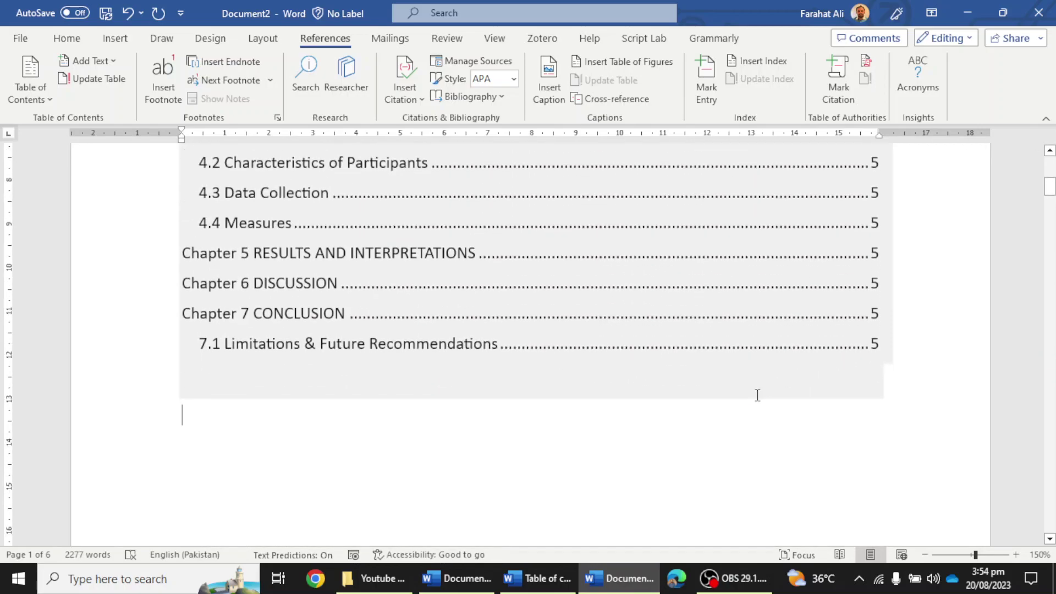
{"action": "scroll", "coordinate": [742, 412], "scroll_direction": "up", "scroll_amount": 8}
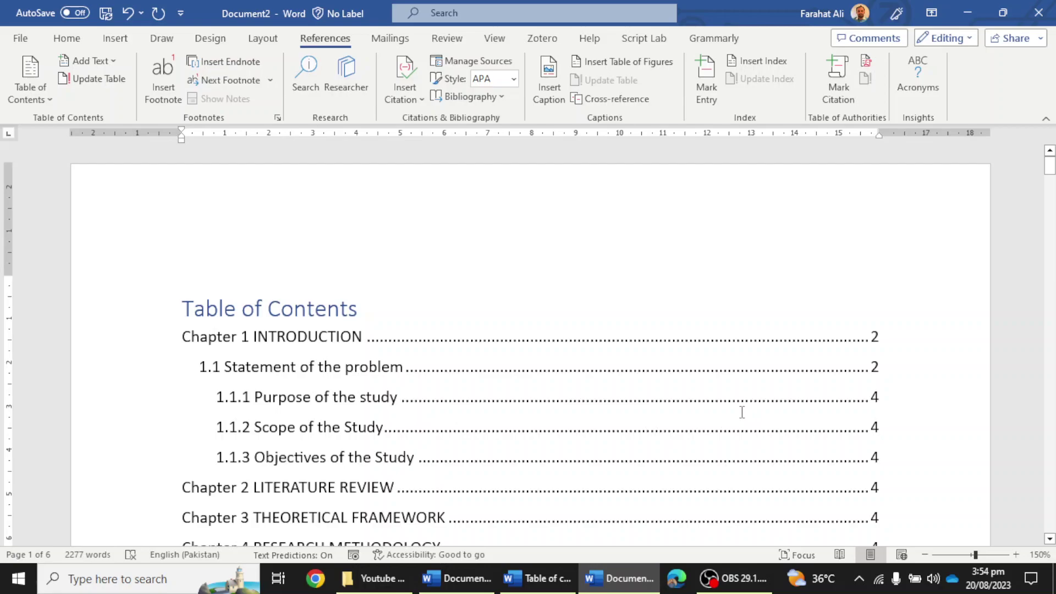
{"action": "left_click", "coordinate": [579, 377]}
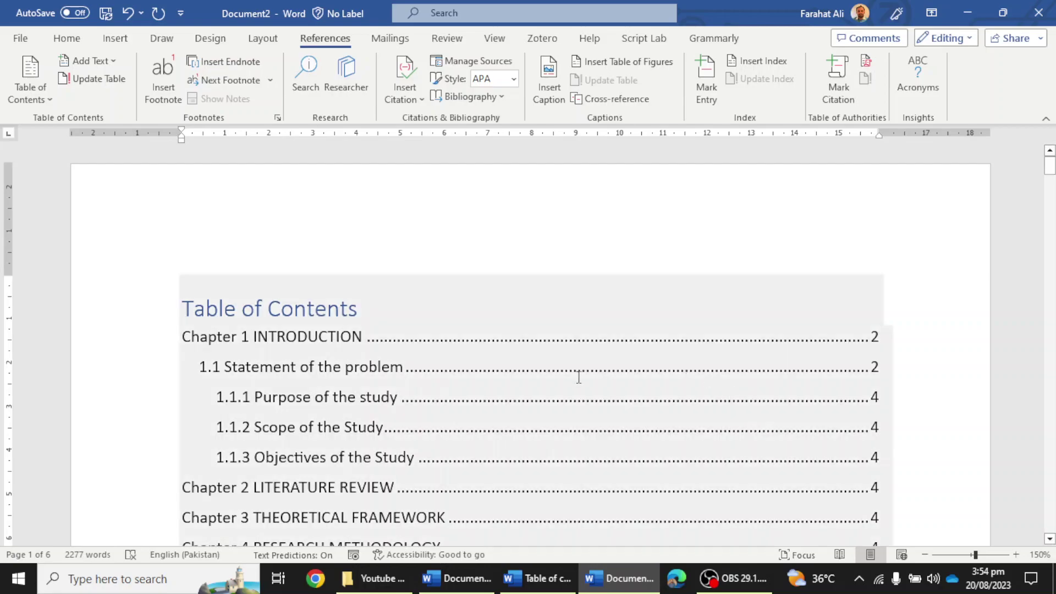
{"action": "scroll", "coordinate": [454, 347], "scroll_direction": "down", "scroll_amount": 2}
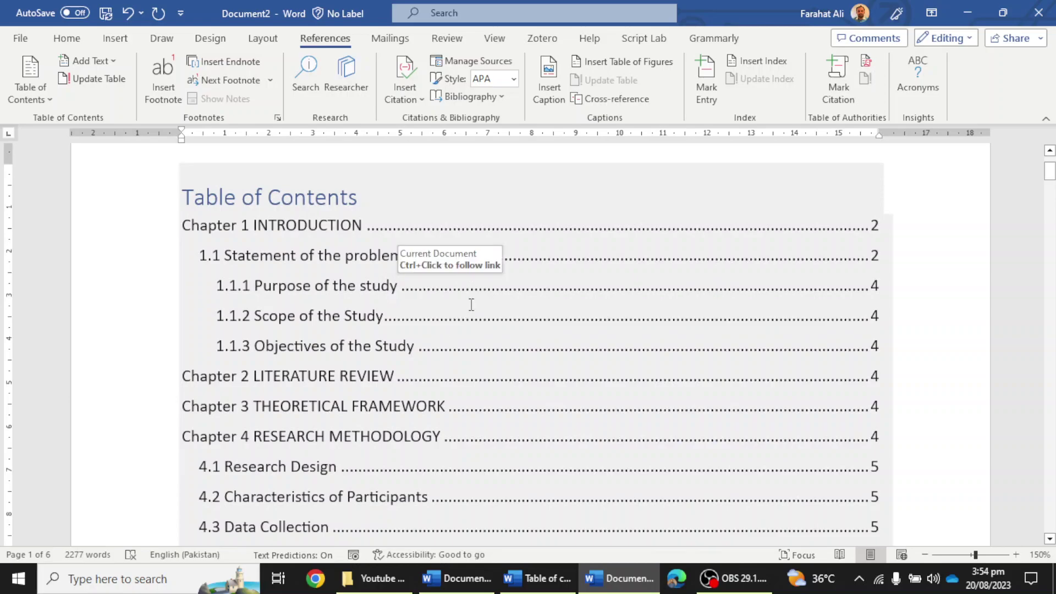
{"action": "left_click", "coordinate": [384, 198]}
{"action": "scroll", "coordinate": [395, 278], "scroll_direction": "up", "scroll_amount": 1}
{"action": "scroll", "coordinate": [396, 277], "scroll_direction": "up", "scroll_amount": 1}
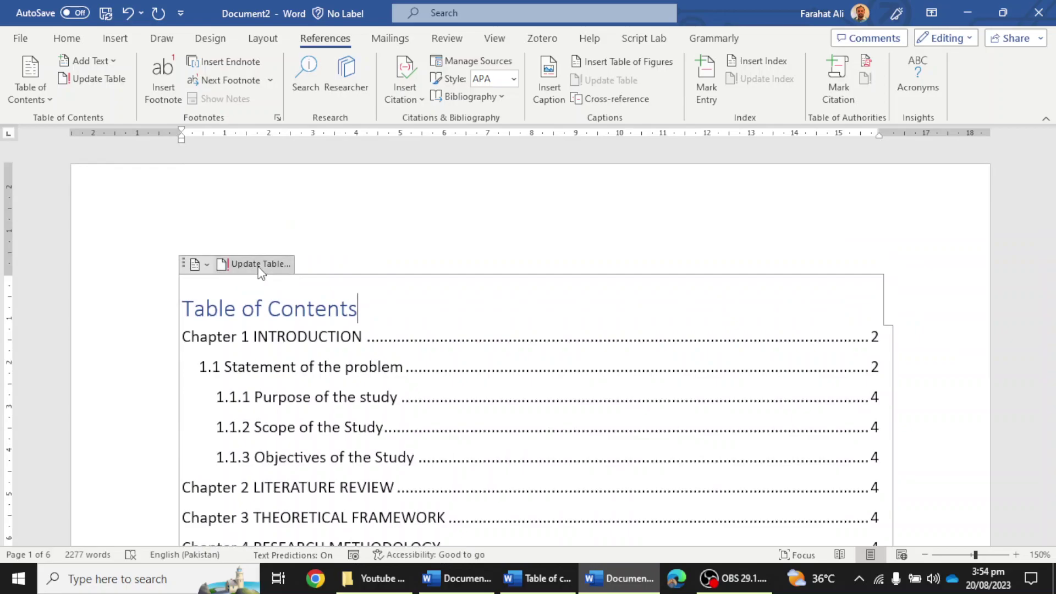
Cancel the Update Table dialog, then center and bold the Table of Contents title
{"action": "left_click", "coordinate": [253, 264]}
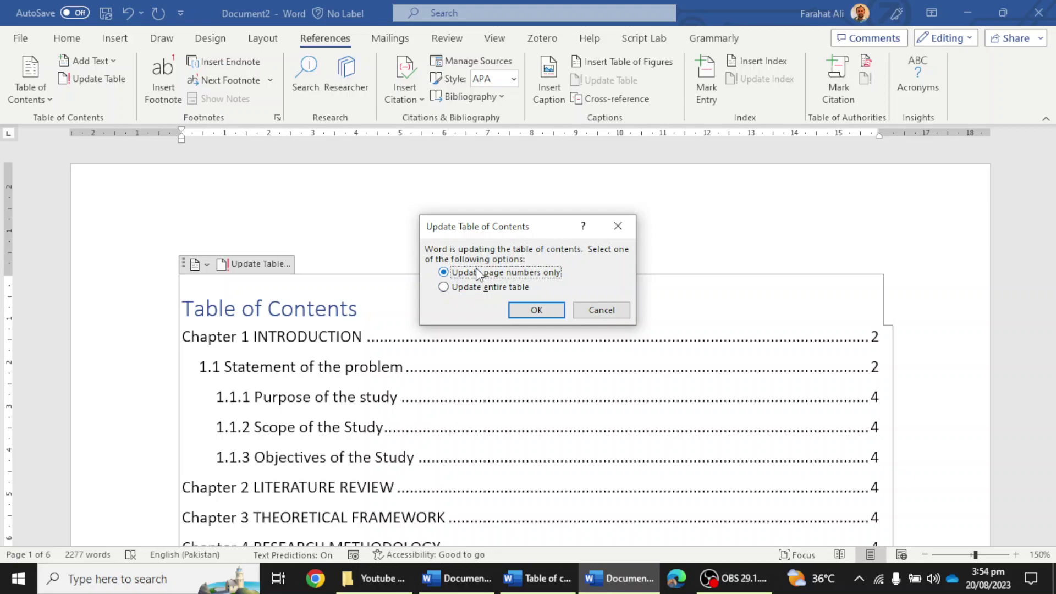
{"action": "left_click", "coordinate": [605, 314]}
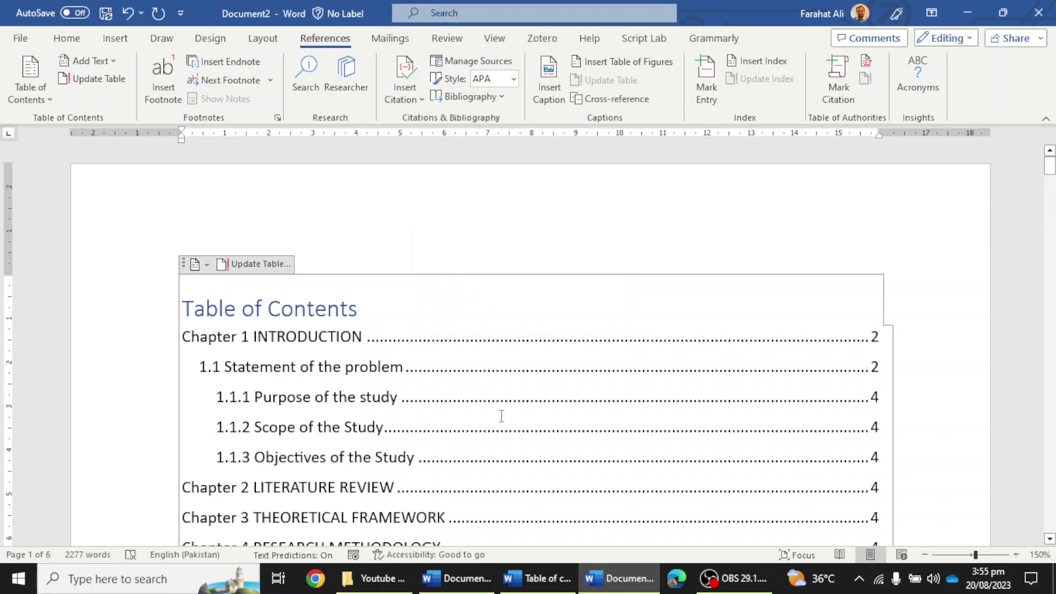
{"action": "left_click_drag", "start_coordinate": [429, 313], "coordinate": [146, 312]}
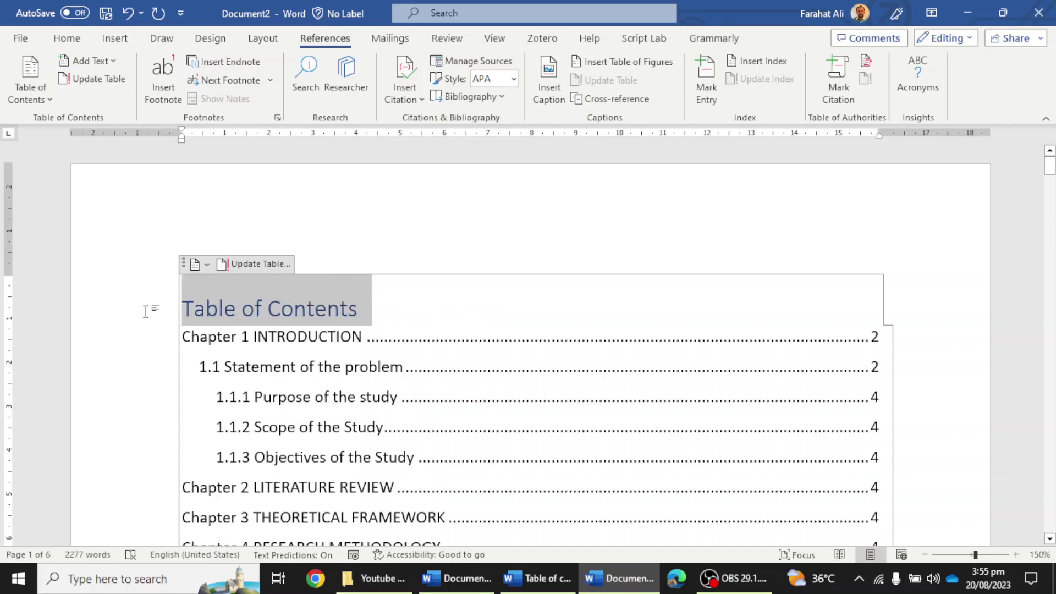
{"action": "left_click", "coordinate": [69, 39]}
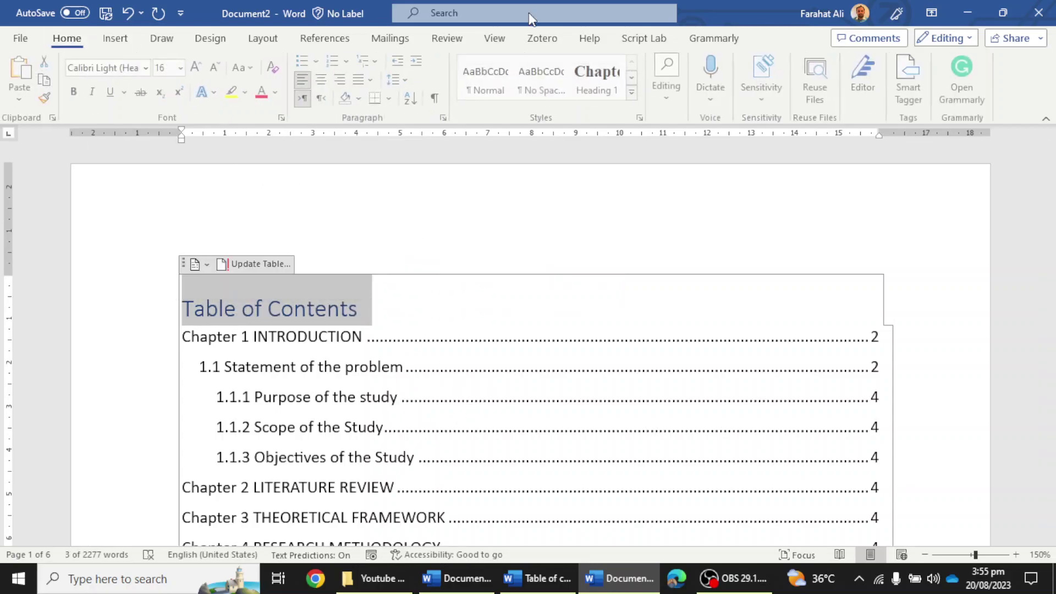
{"action": "left_click", "coordinate": [321, 79]}
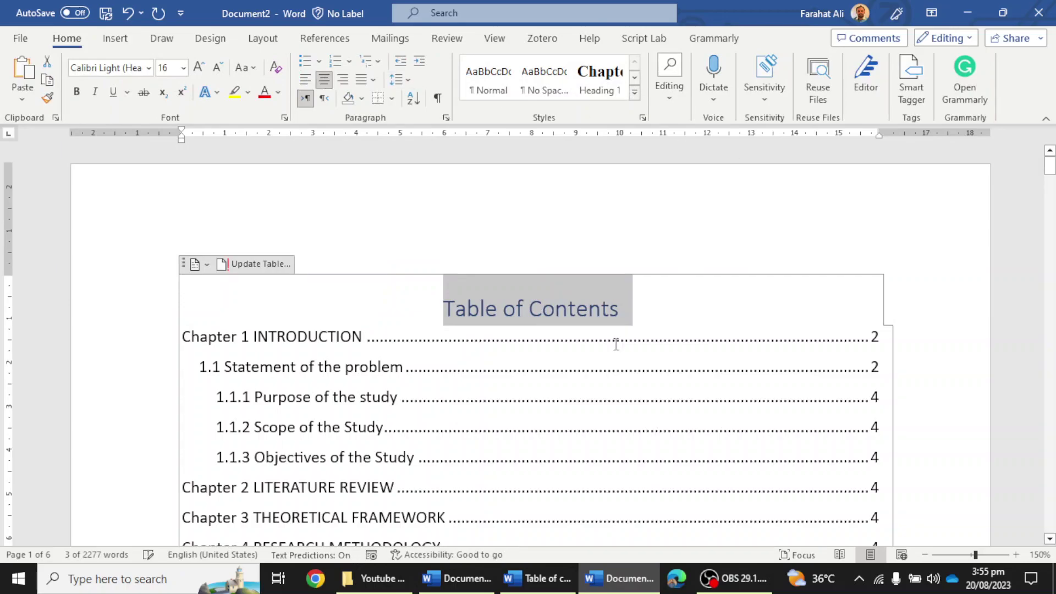
{"action": "left_click", "coordinate": [79, 92]}
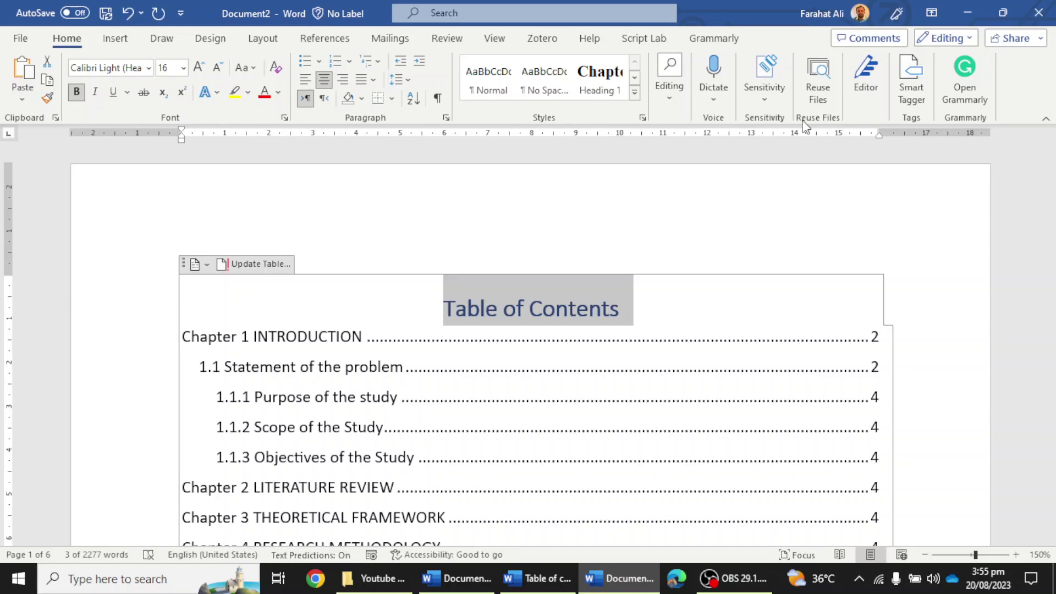
{"action": "scroll", "coordinate": [622, 274], "scroll_direction": "down", "scroll_amount": 4}
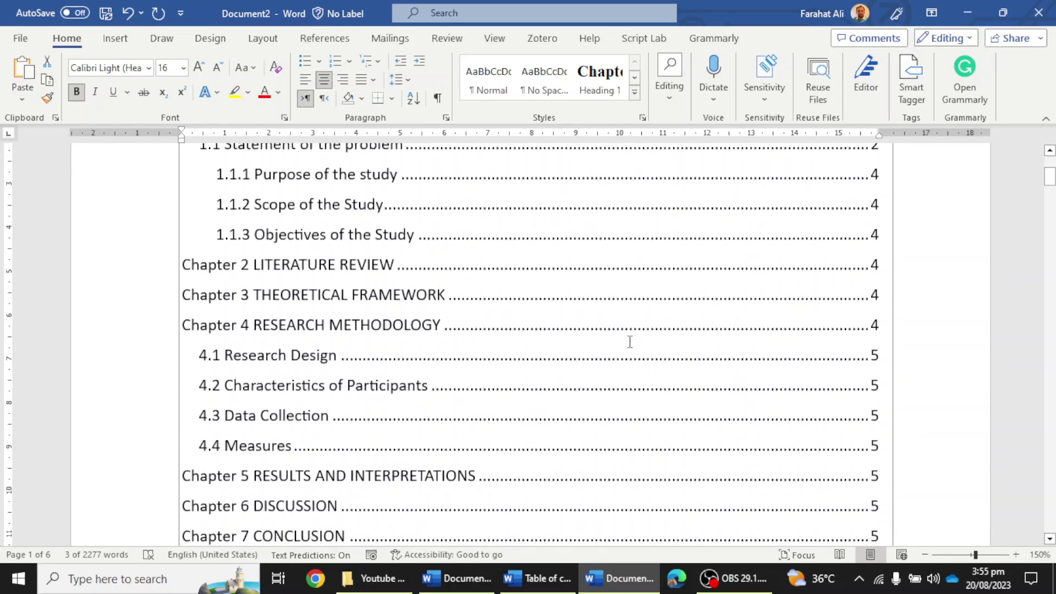